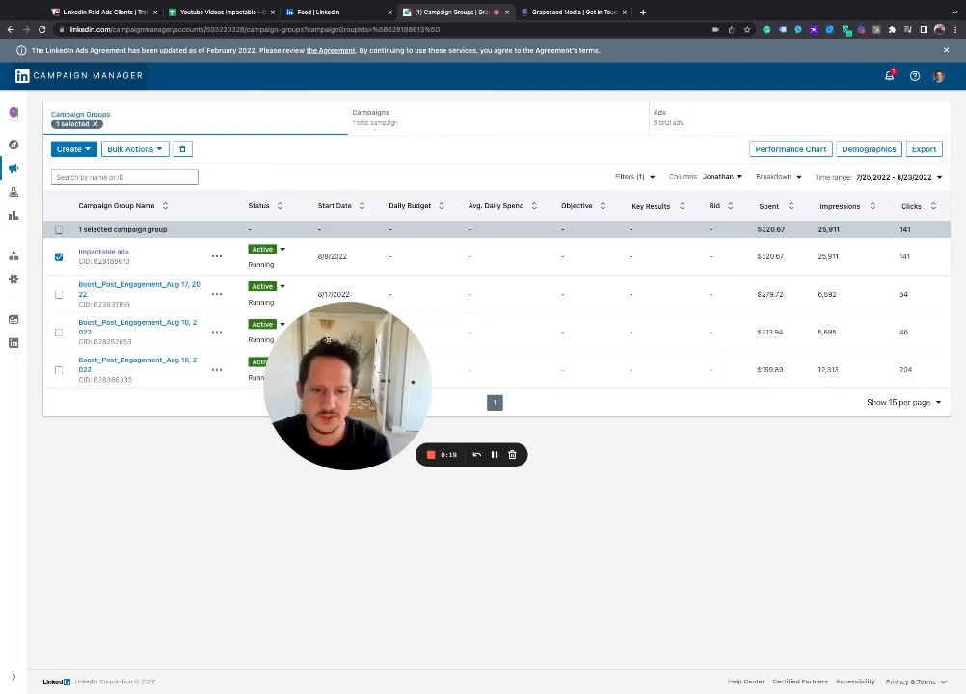
# Open the Impactable ads campaign group and review its campaign's bid, spend, clicks, average CPC, CTR and CPM
pyautogui.moveTo(357, 356); pyautogui.dragTo(344, 449)
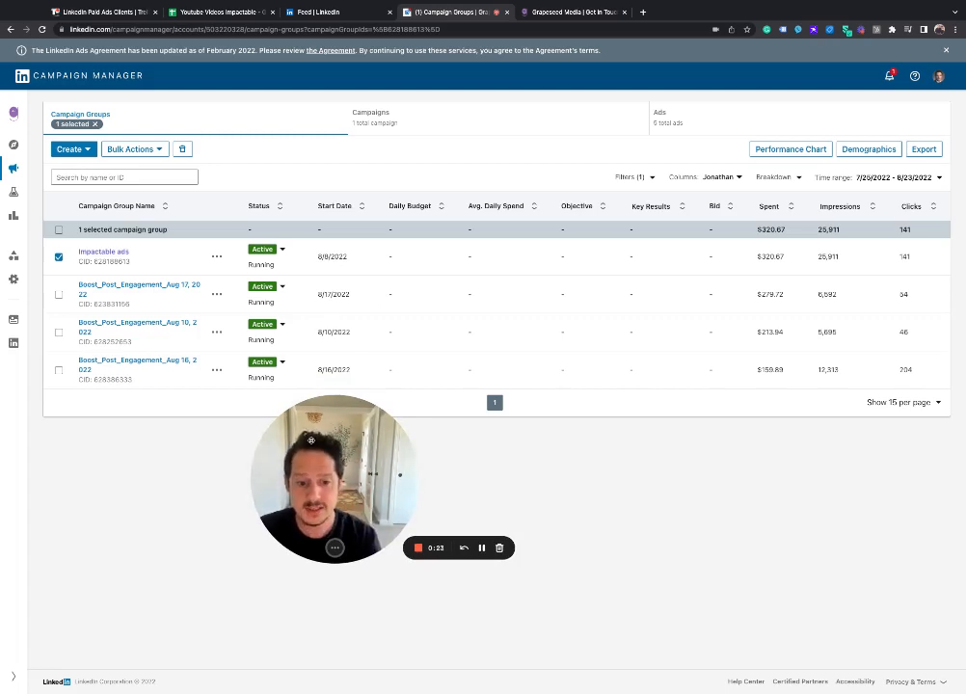
pyautogui.moveTo(343, 449); pyautogui.dragTo(267, 446)
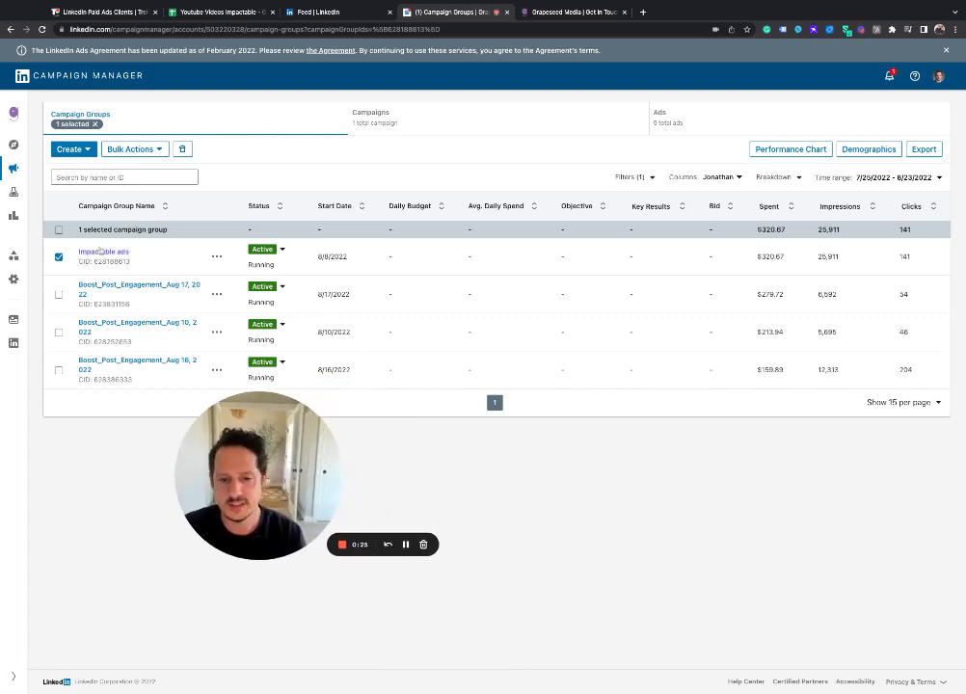
pyautogui.click(99, 253)
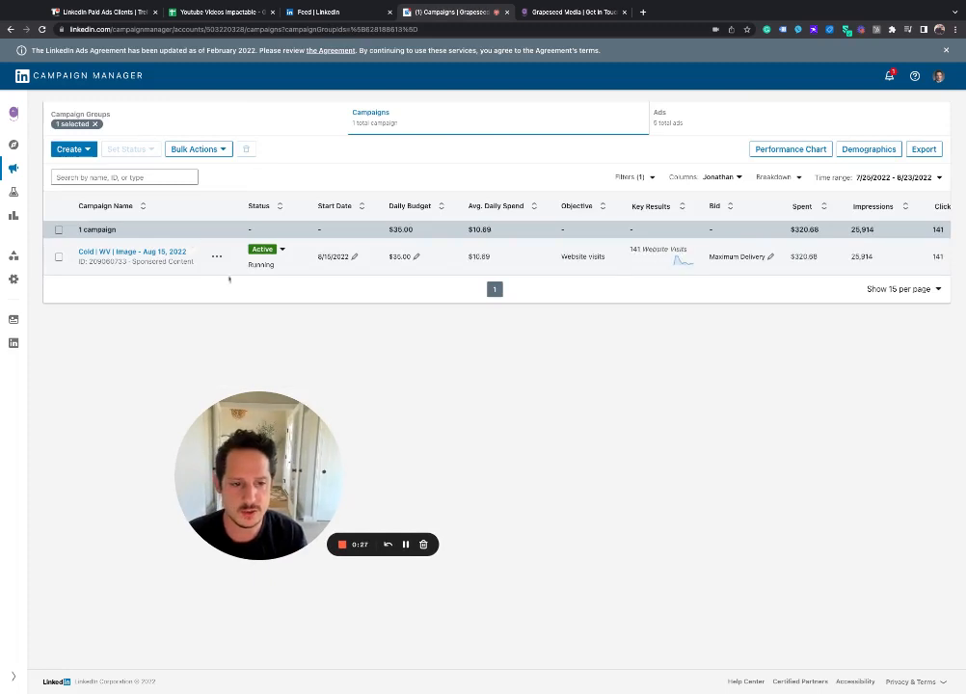
pyautogui.moveTo(235, 504); pyautogui.dragTo(261, 453)
pyautogui.moveTo(285, 493); pyautogui.dragTo(295, 478)
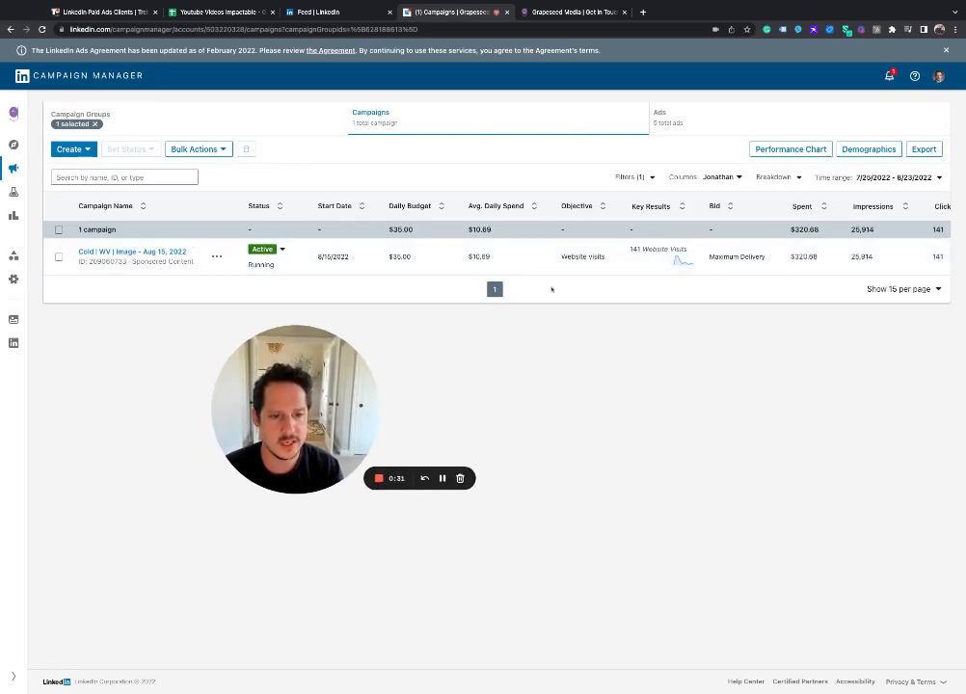
pyautogui.hscroll(3, 557, 262)
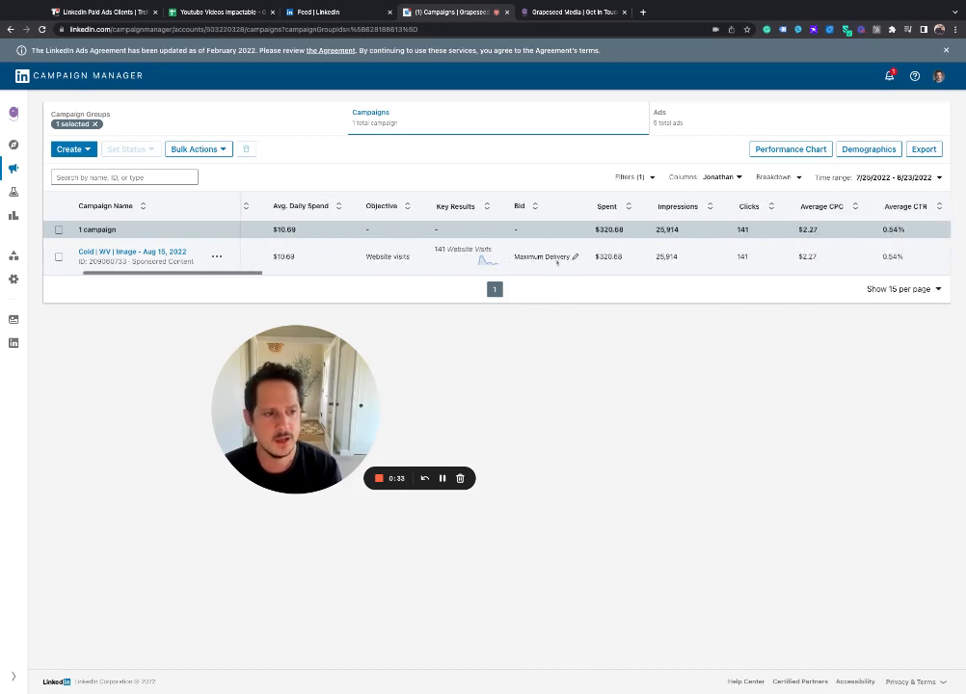
pyautogui.moveTo(628, 231)
pyautogui.mouseDown()
pyautogui.moveTo(569, 235)
pyautogui.moveTo(628, 236)
pyautogui.mouseUp()
pyautogui.hscroll(1, 594, 262)
pyautogui.hscroll(2, 627, 238)
pyautogui.hscroll(1, 624, 239)
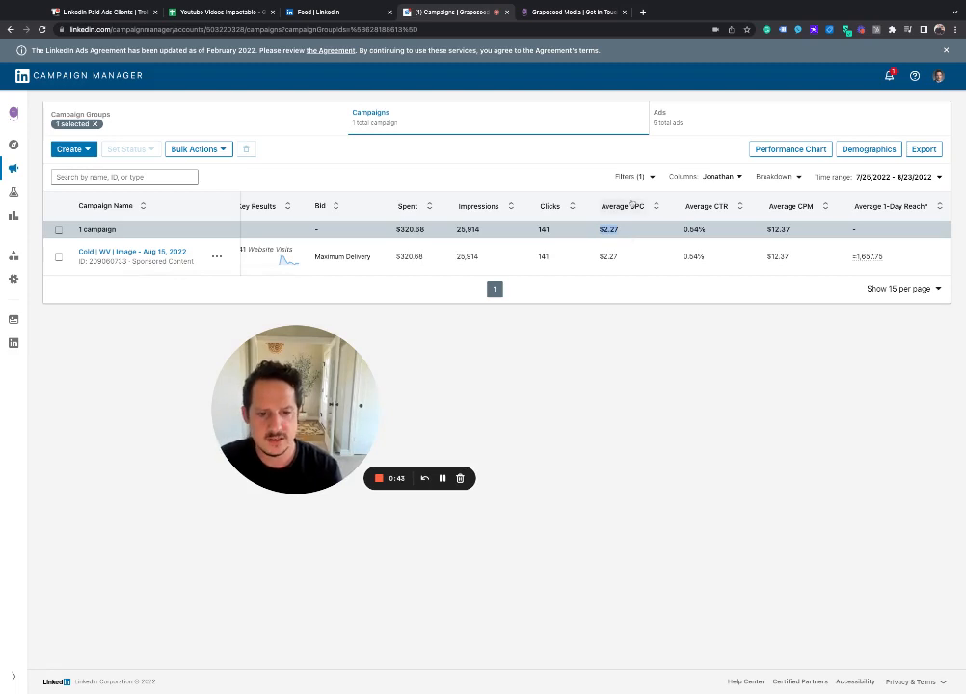
# Break down the campaign's results by On/Off Network and check the Audience Network spend
pyautogui.click(782, 178)
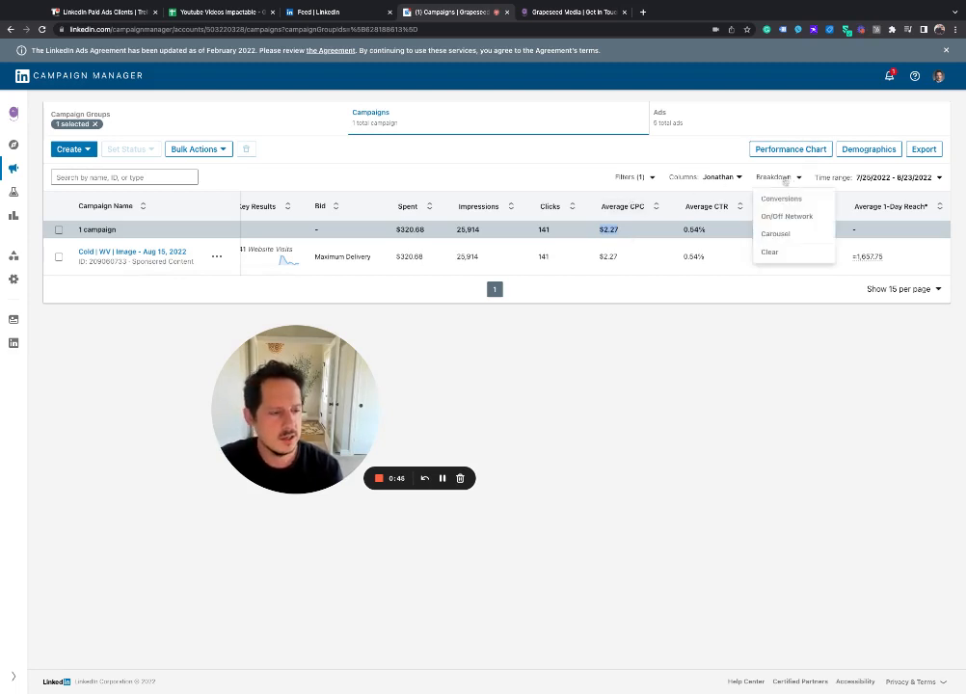
pyautogui.click(733, 355)
pyautogui.hscroll(1, 781, 272)
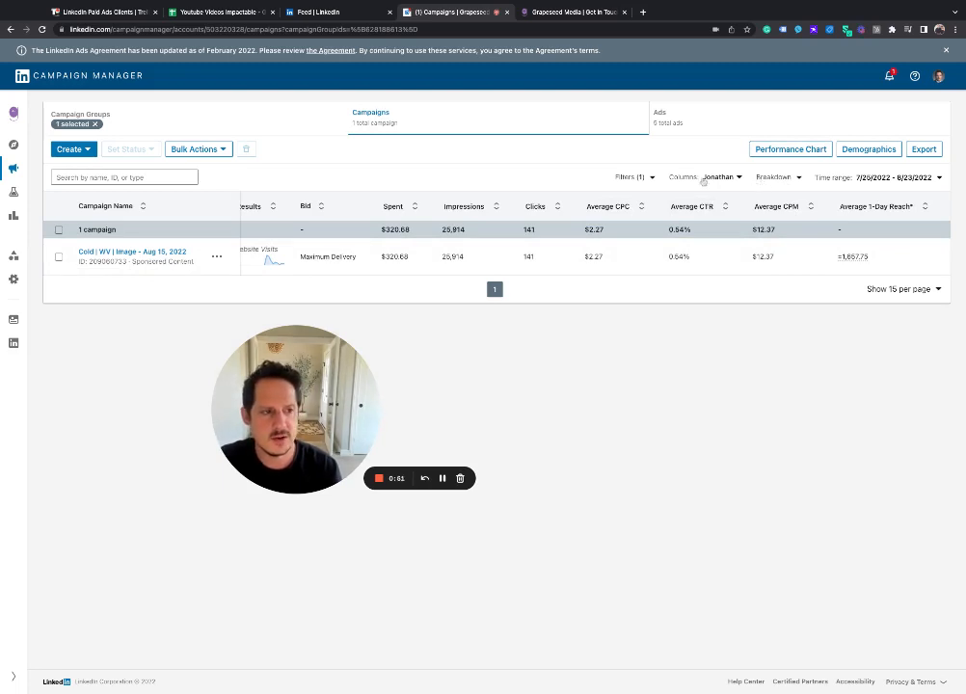
pyautogui.click(771, 177)
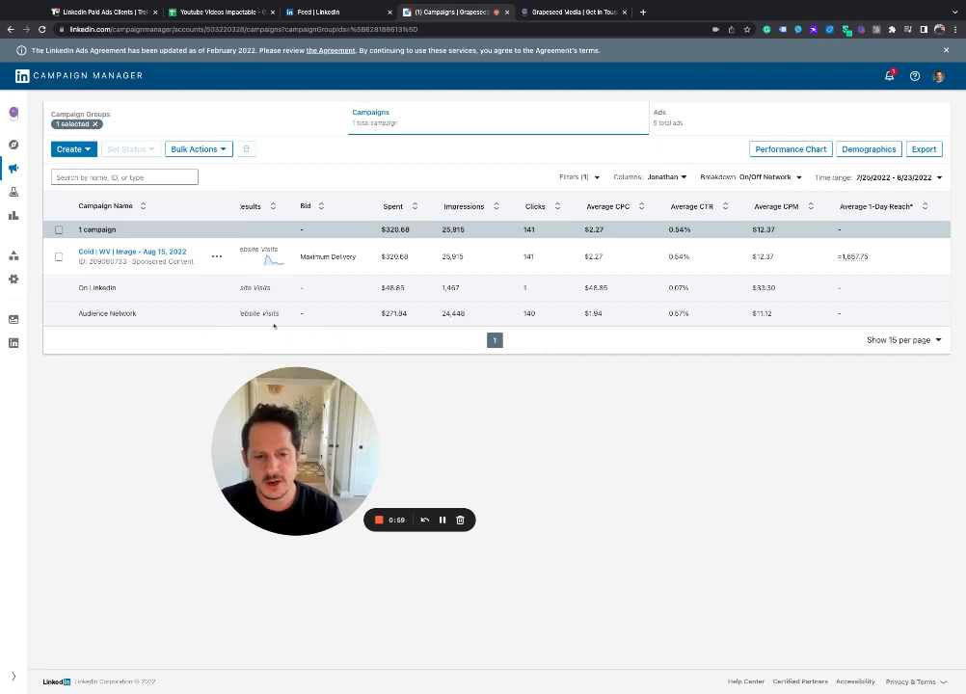
pyautogui.doubleClick(394, 313)
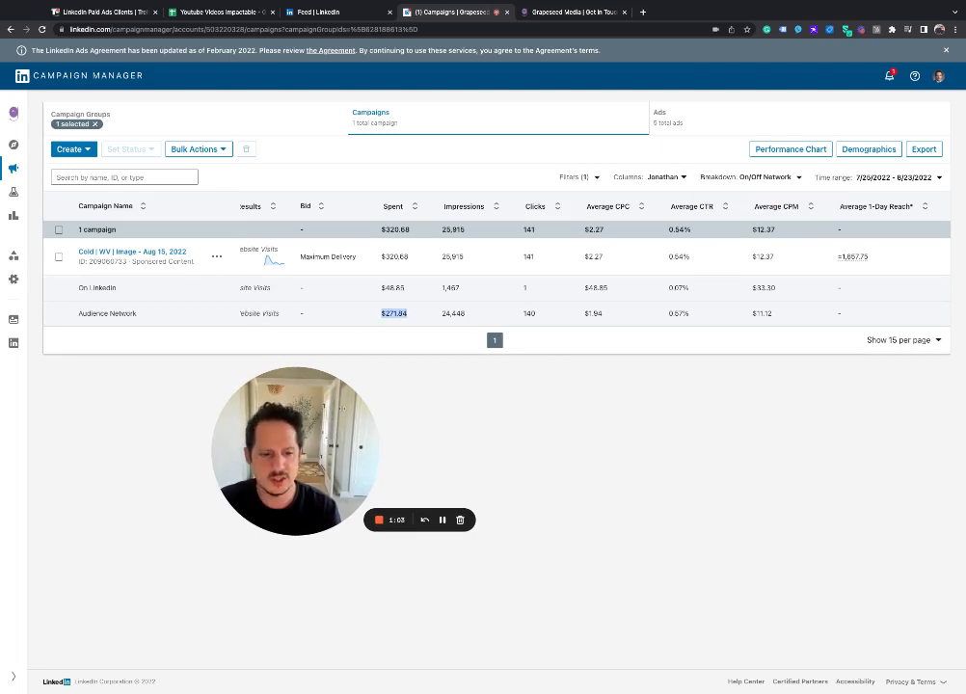
# View the Cold | WV | Image - Aug 15, 2022 campaign's ads, edit the first one and go to the campaign's audience settings
pyautogui.click(144, 252)
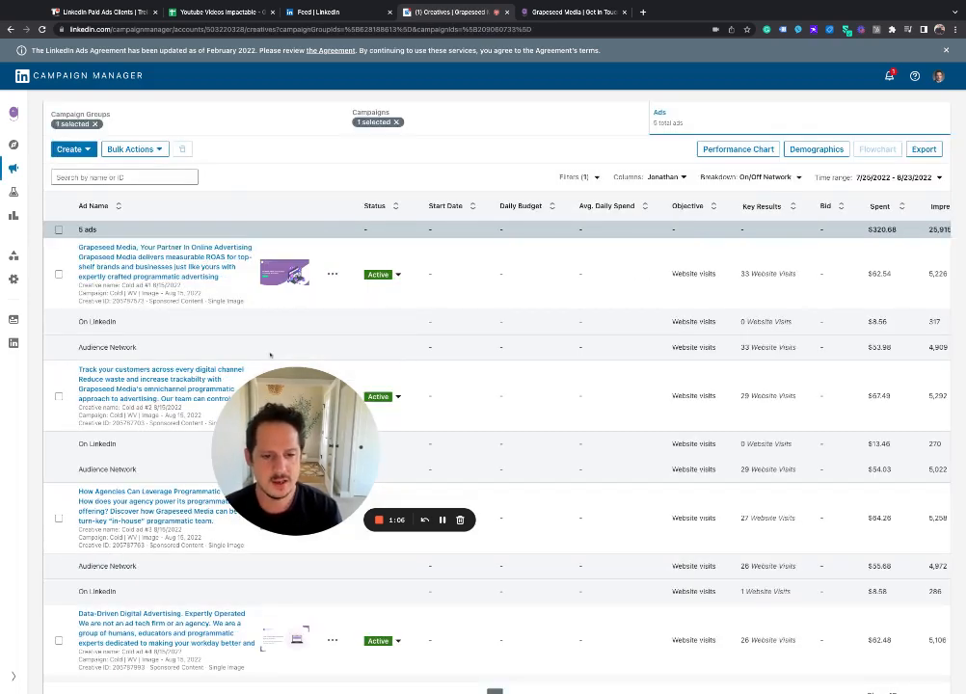
pyautogui.click(332, 274)
pyautogui.click(329, 302)
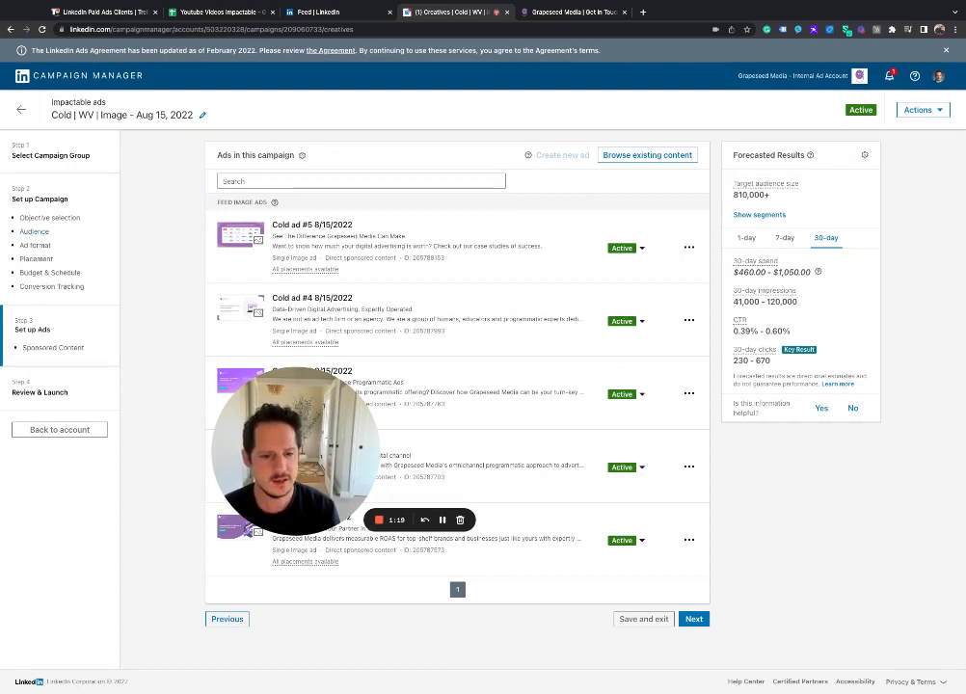
pyautogui.click(36, 232)
# Examine the campaign's audience targeting, ad format, placements and the categories excluded from the LinkedIn Audience Network
pyautogui.scroll(5, 358, 368)
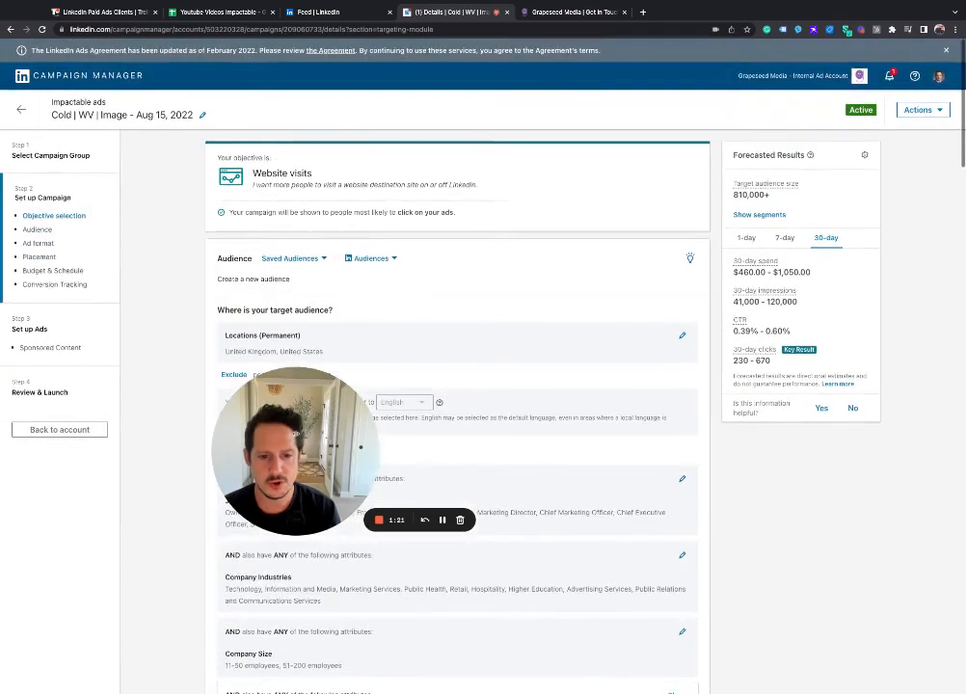
pyautogui.moveTo(294, 453); pyautogui.dragTo(249, 535)
pyautogui.scroll(-5, 372, 374)
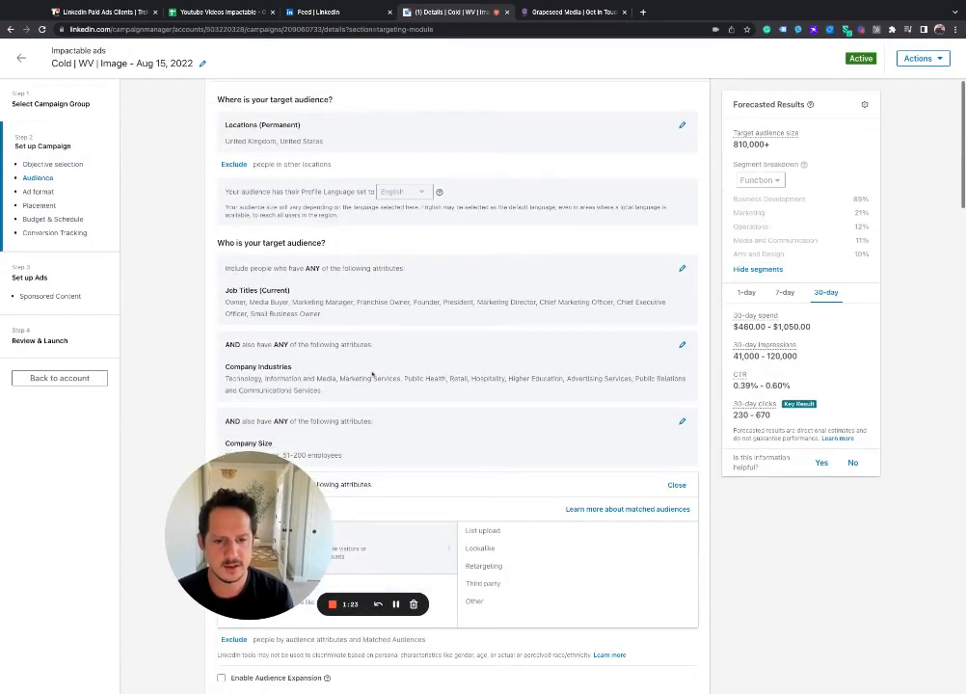
pyautogui.scroll(-10, 372, 374)
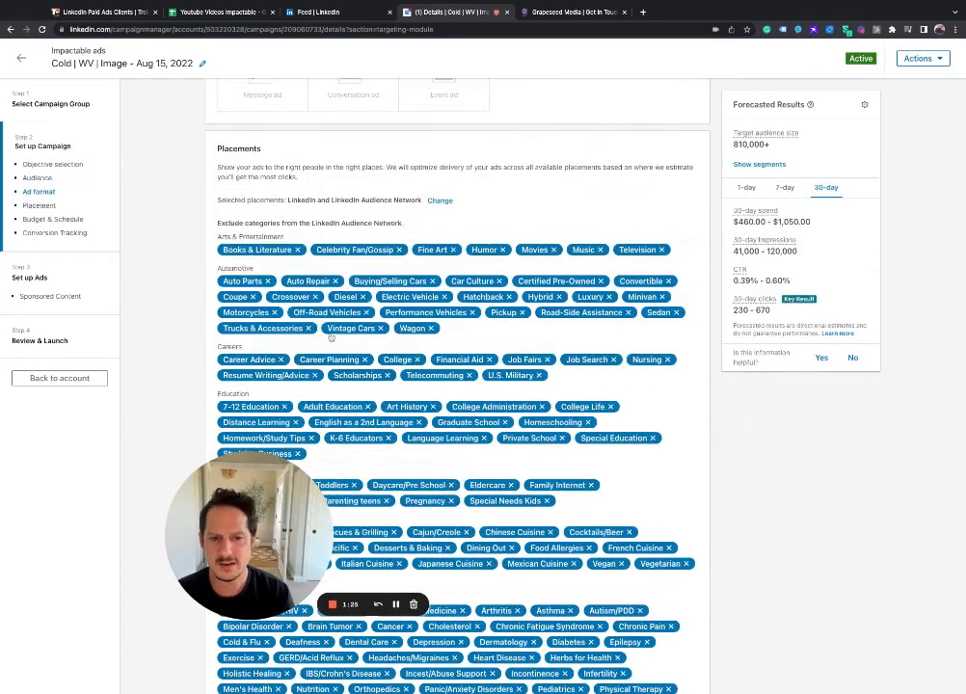
pyautogui.scroll(-4, 356, 351)
pyautogui.scroll(-10, 355, 350)
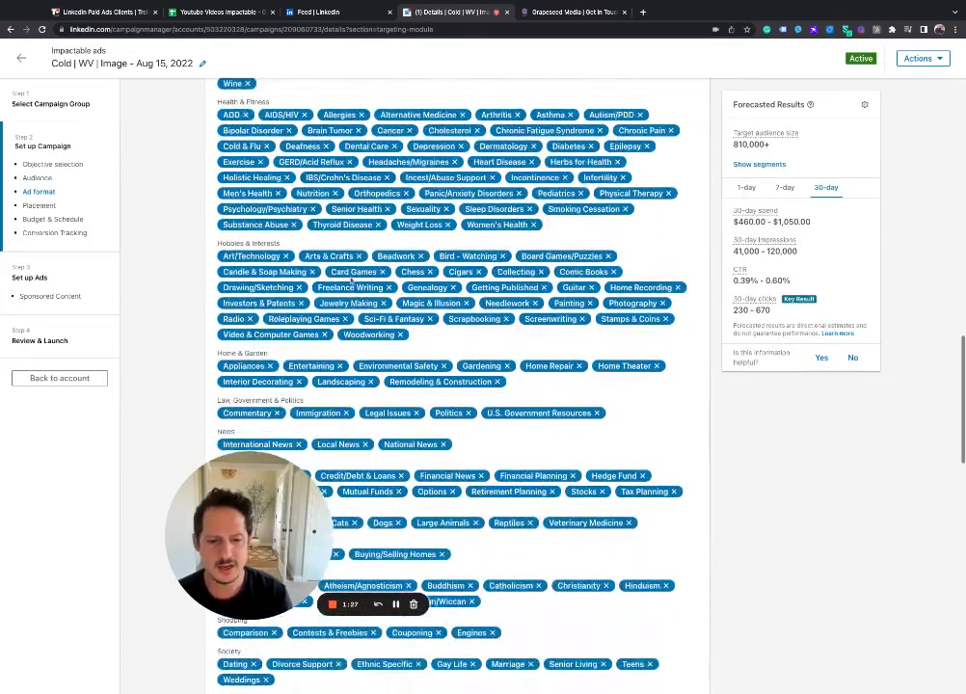
pyautogui.scroll(-2, 344, 280)
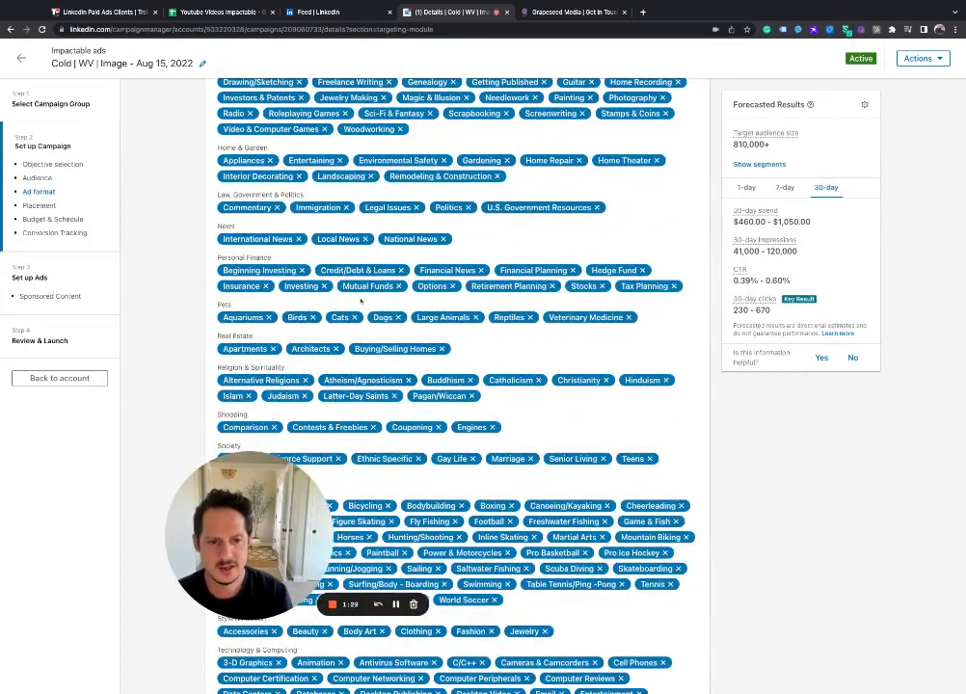
pyautogui.scroll(-5, 361, 300)
pyautogui.scroll(-1, 361, 298)
pyautogui.scroll(8, 337, 294)
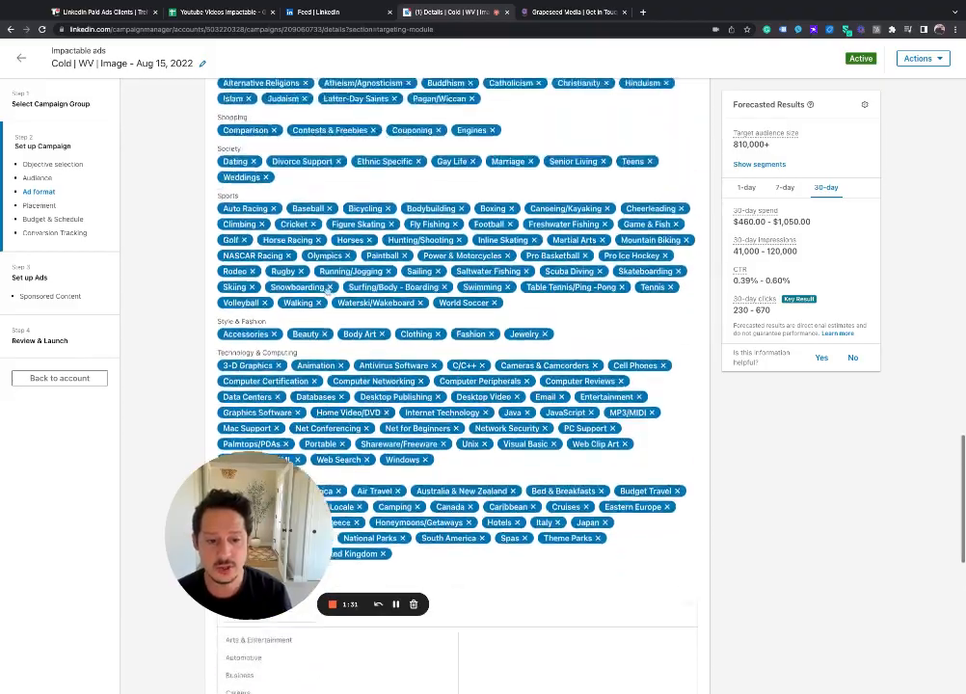
pyautogui.scroll(10, 326, 289)
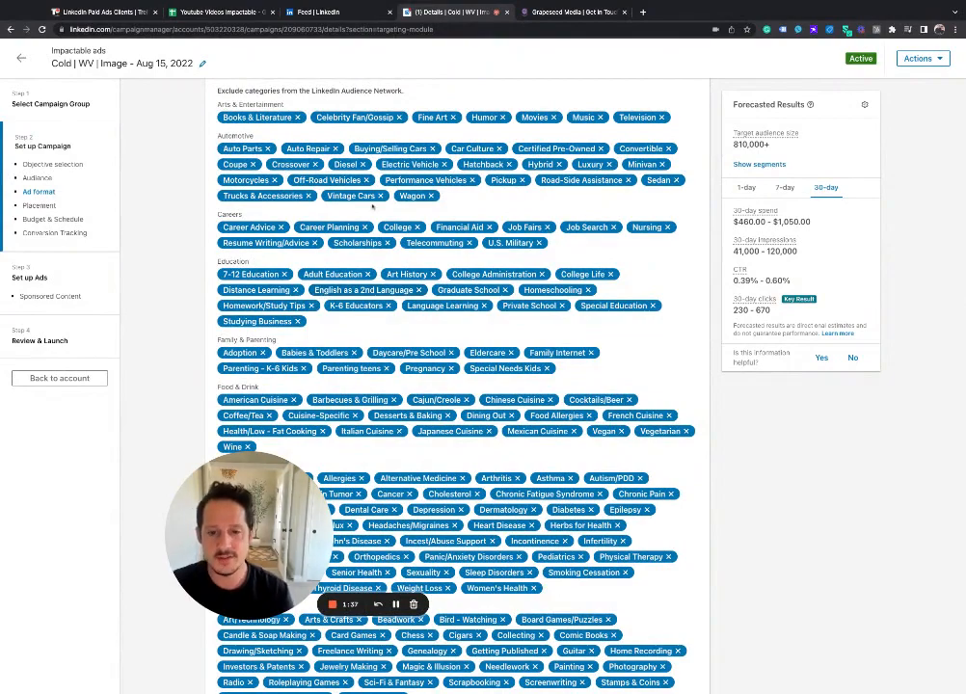
pyautogui.scroll(10, 344, 259)
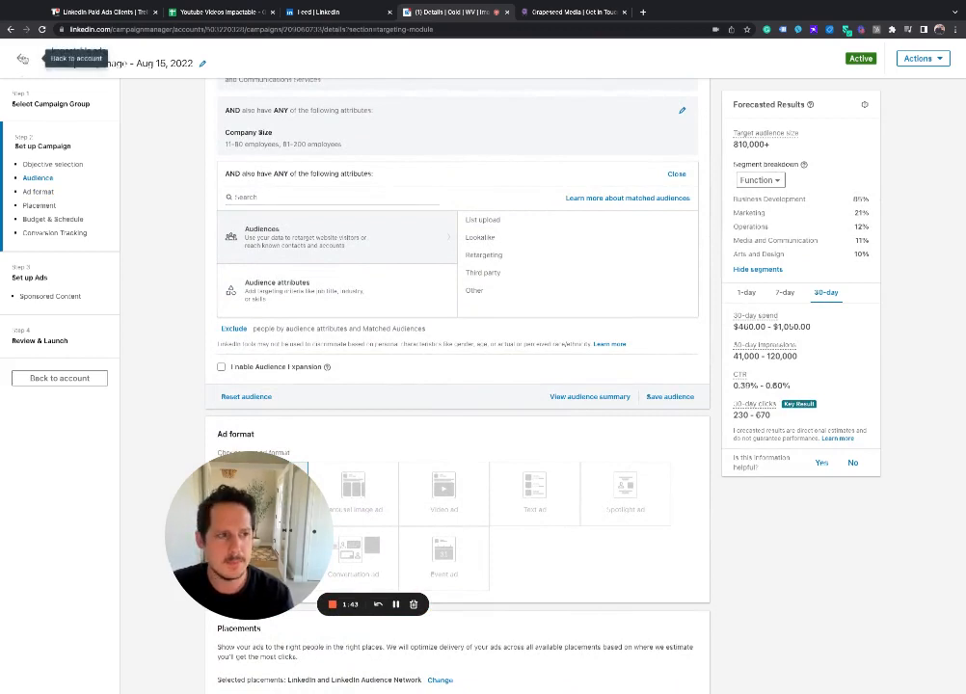
# Return to the account's campaign list and clear the On/Off Network breakdown
pyautogui.click(20, 58)
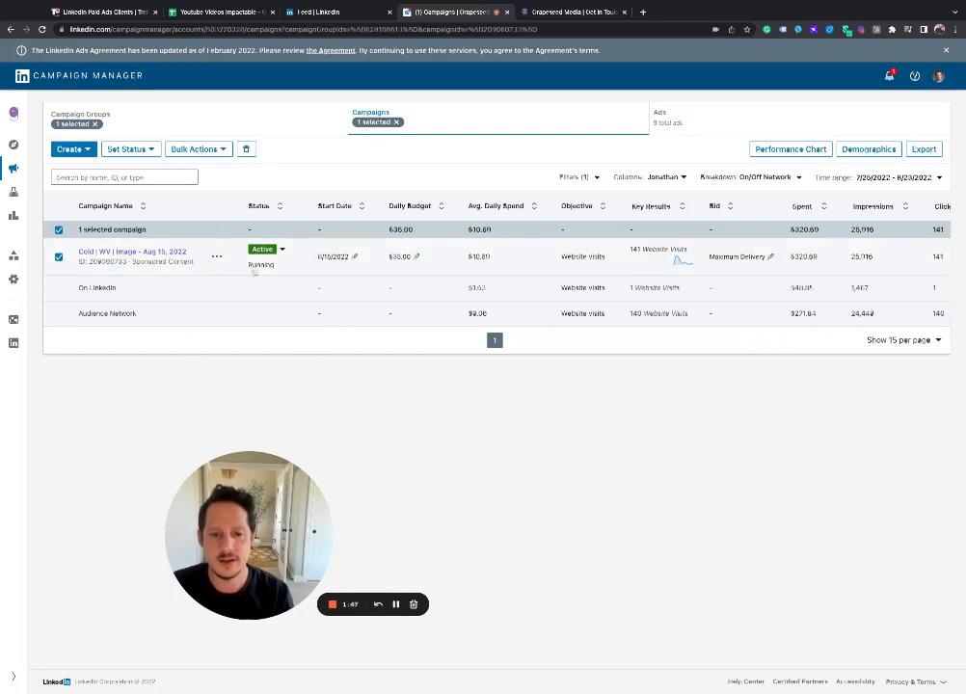
pyautogui.click(761, 178)
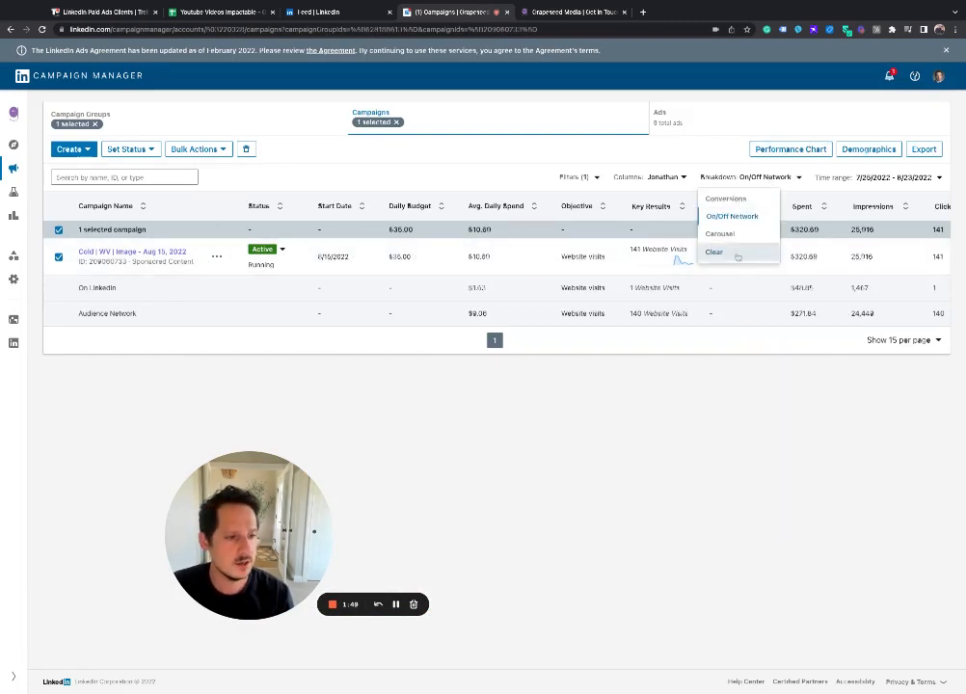
pyautogui.click(737, 254)
# Duplicate the Cold | WV | Image - Aug 15, 2022 campaign with all five creatives, naming it "cold wv imaage aug 22 - on linkedin"
pyautogui.click(216, 257)
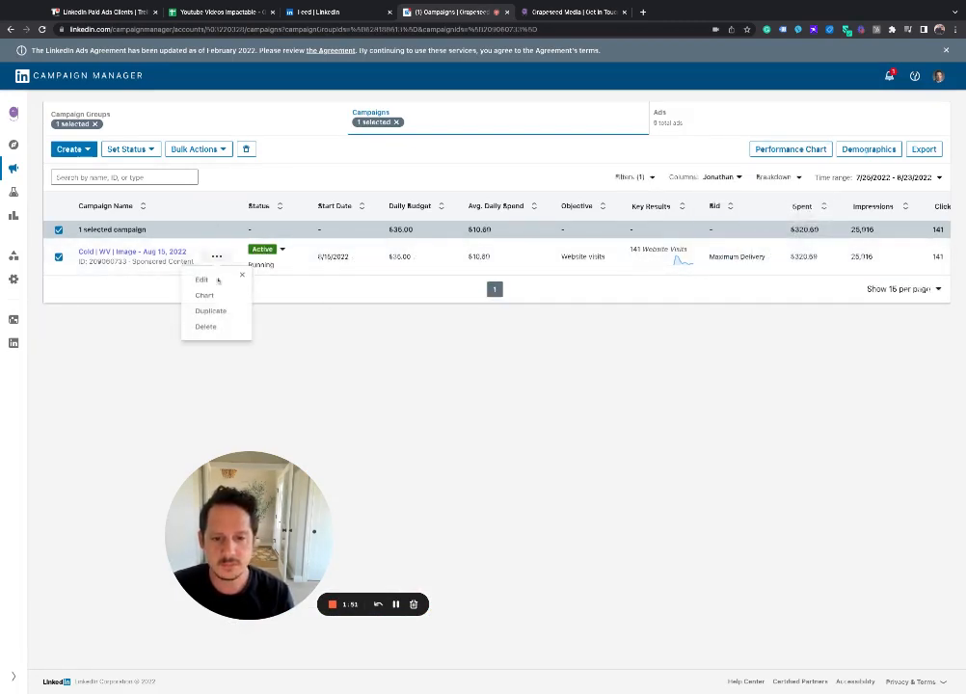
pyautogui.click(218, 312)
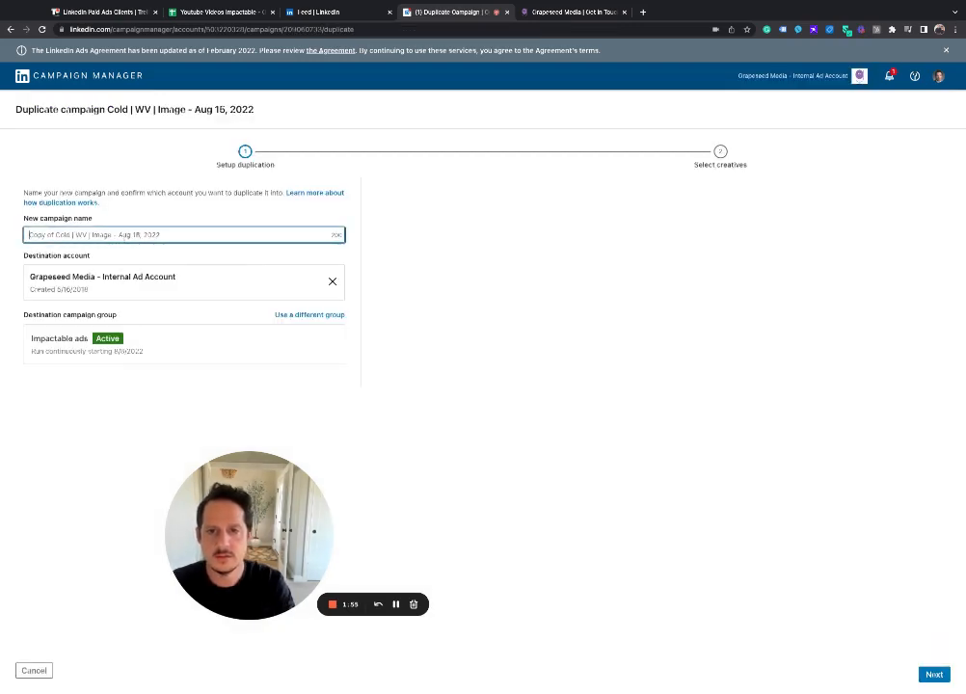
pyautogui.hotkey('ctrl', 'a')
pyautogui.write('cold w')
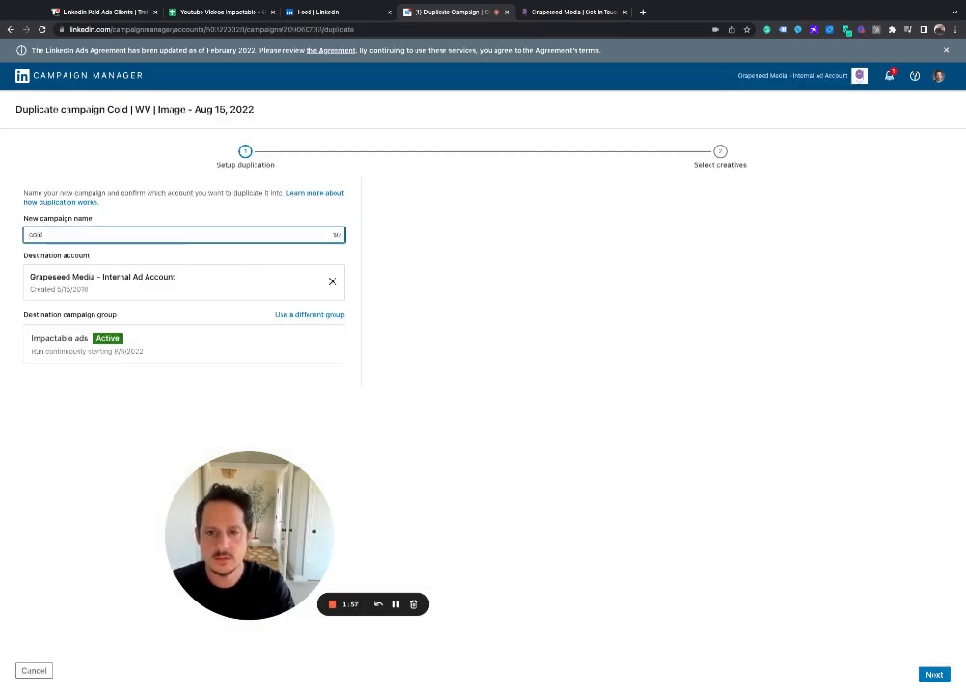
pyautogui.write('v ima')
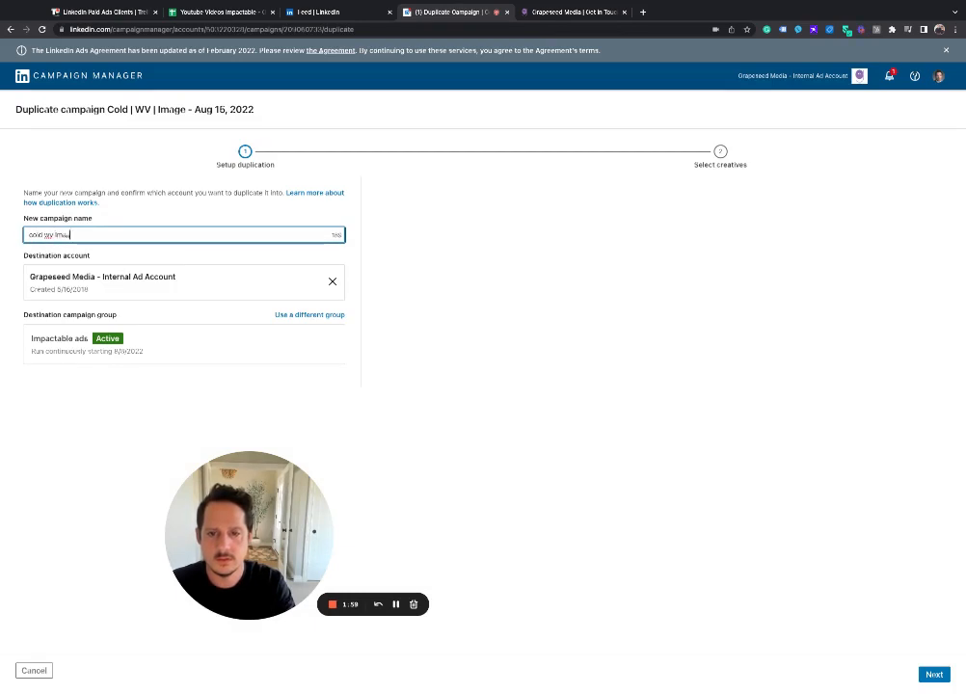
pyautogui.write('ge aug 22')
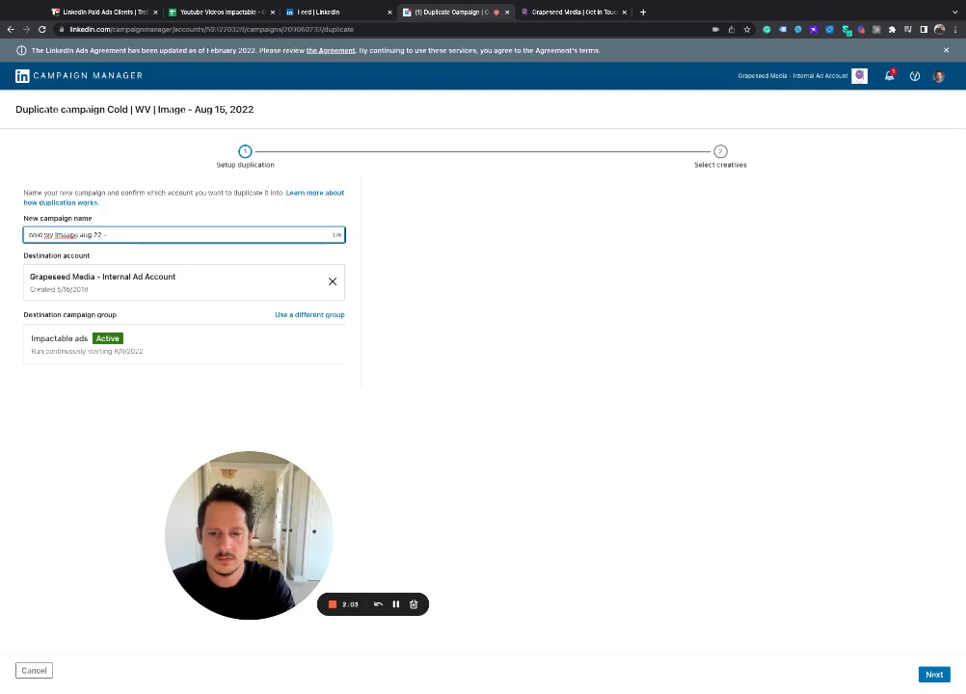
pyautogui.write(' - on linkedin')
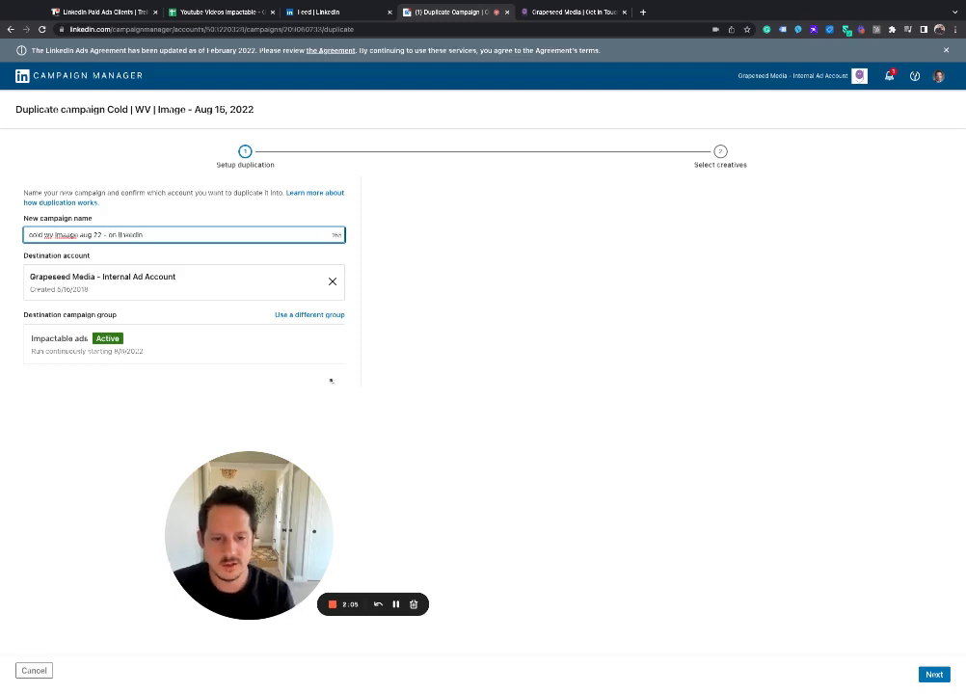
pyautogui.click(935, 674)
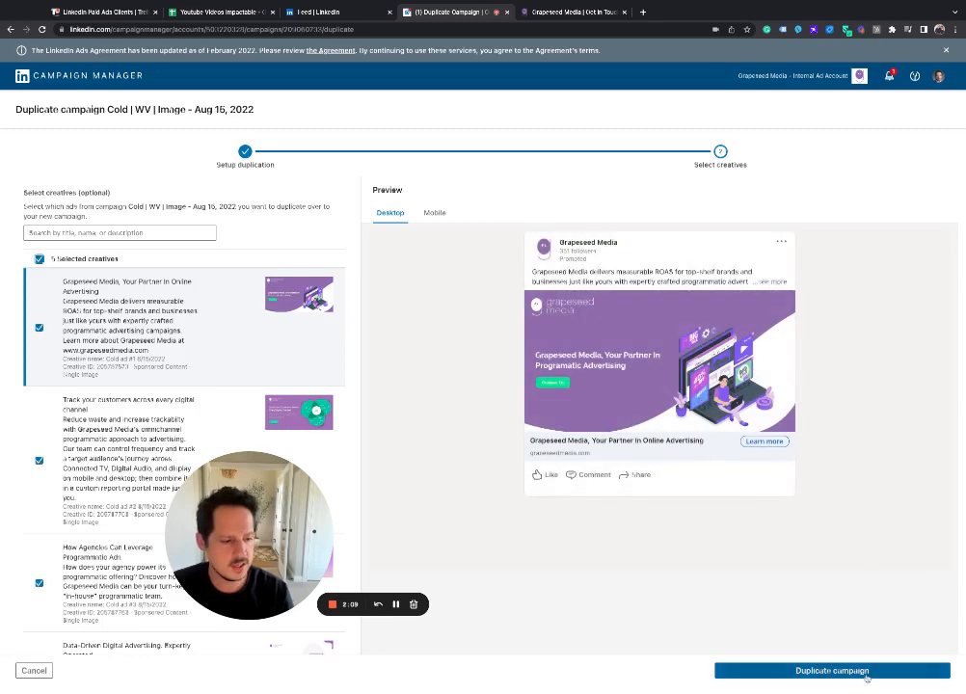
pyautogui.click(929, 670)
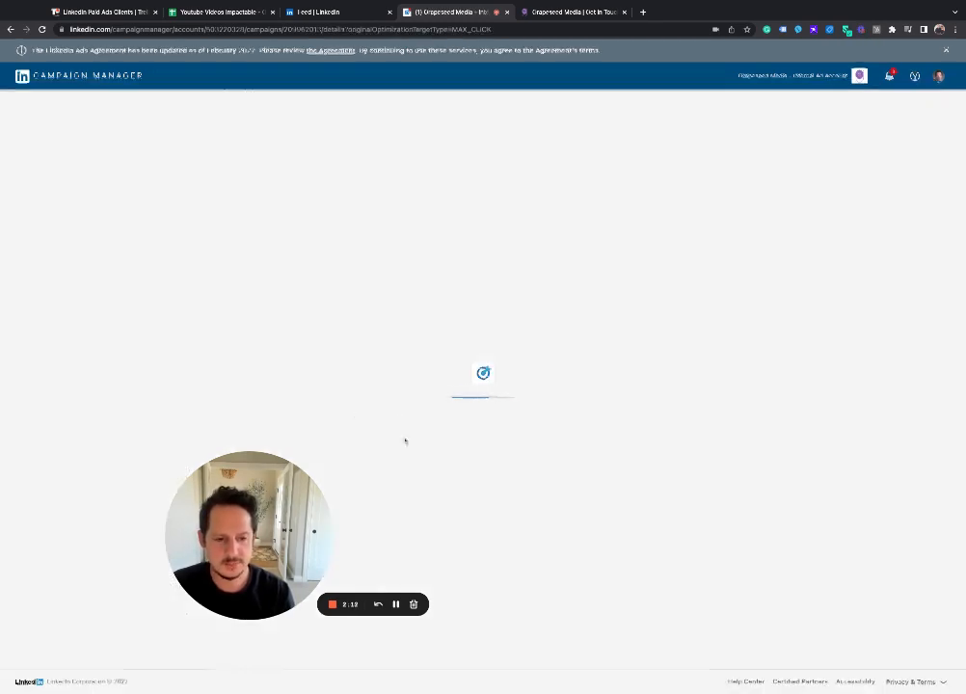
# Exclude the LinkedIn Audience Network from the duplicated campaign's placements, leaving LinkedIn only
pyautogui.scroll(4, 409, 387)
pyautogui.scroll(8, 409, 386)
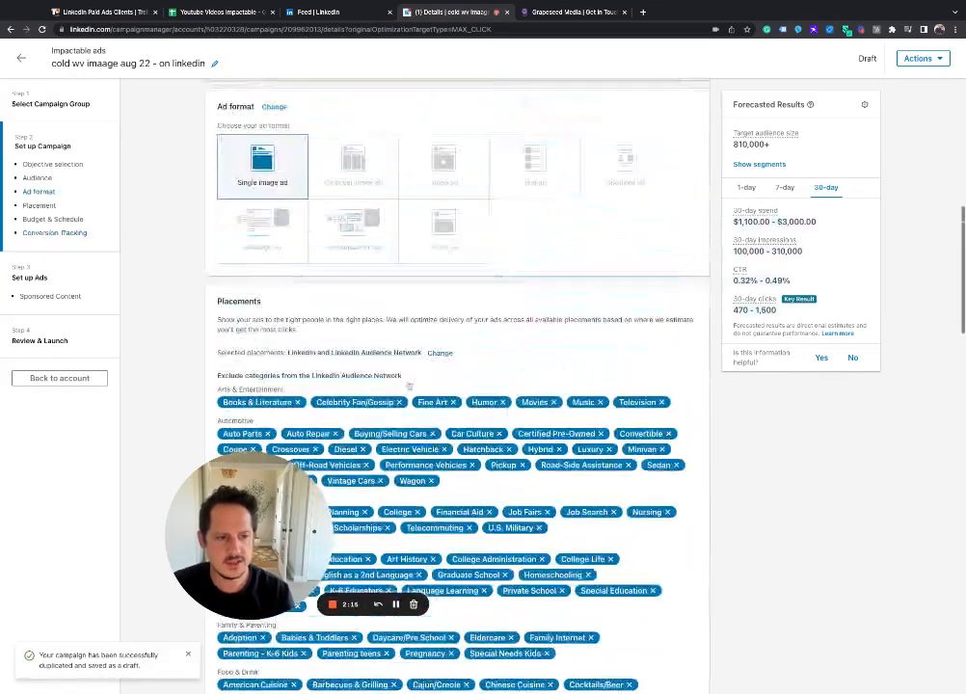
pyautogui.scroll(1, 440, 361)
pyautogui.click(455, 371)
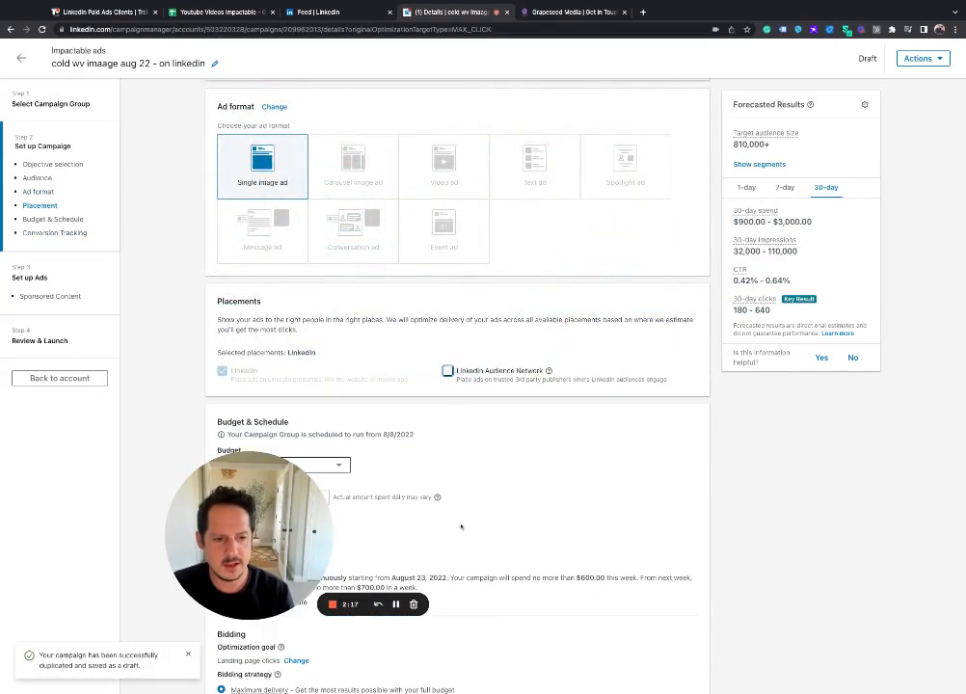
# Save the duplicated campaign's settings, keep its ads and launch the campaign
pyautogui.scroll(-6, 459, 540)
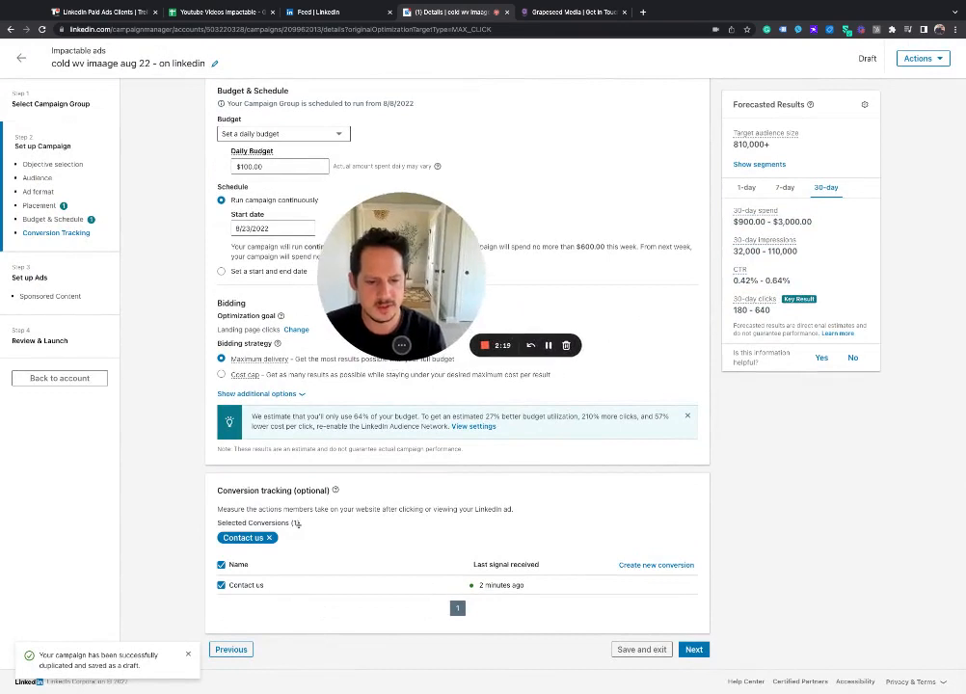
pyautogui.click(694, 650)
pyautogui.click(694, 620)
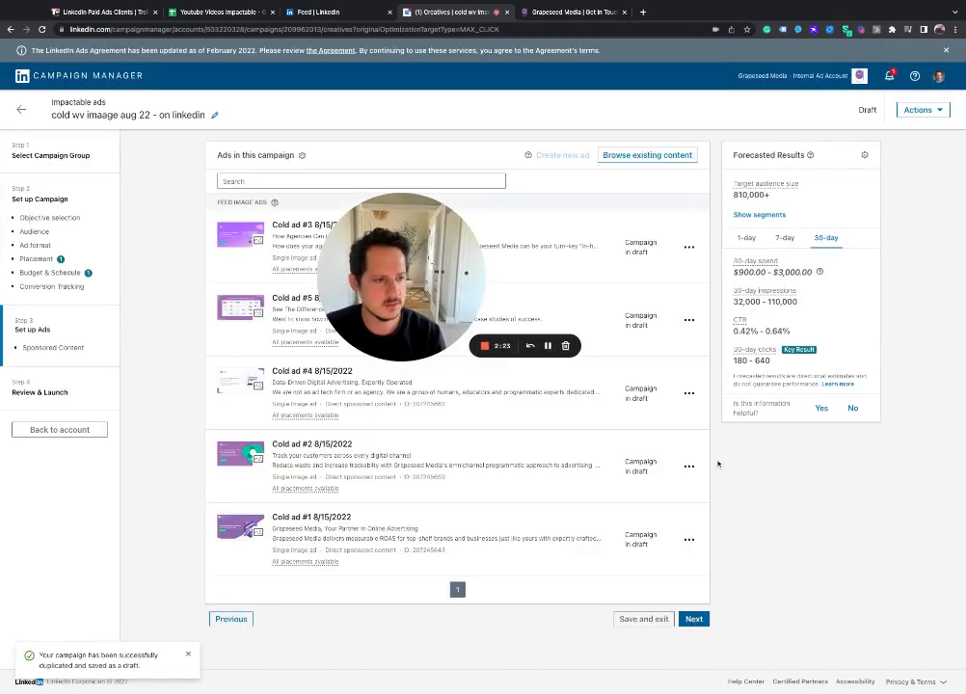
pyautogui.click(775, 238)
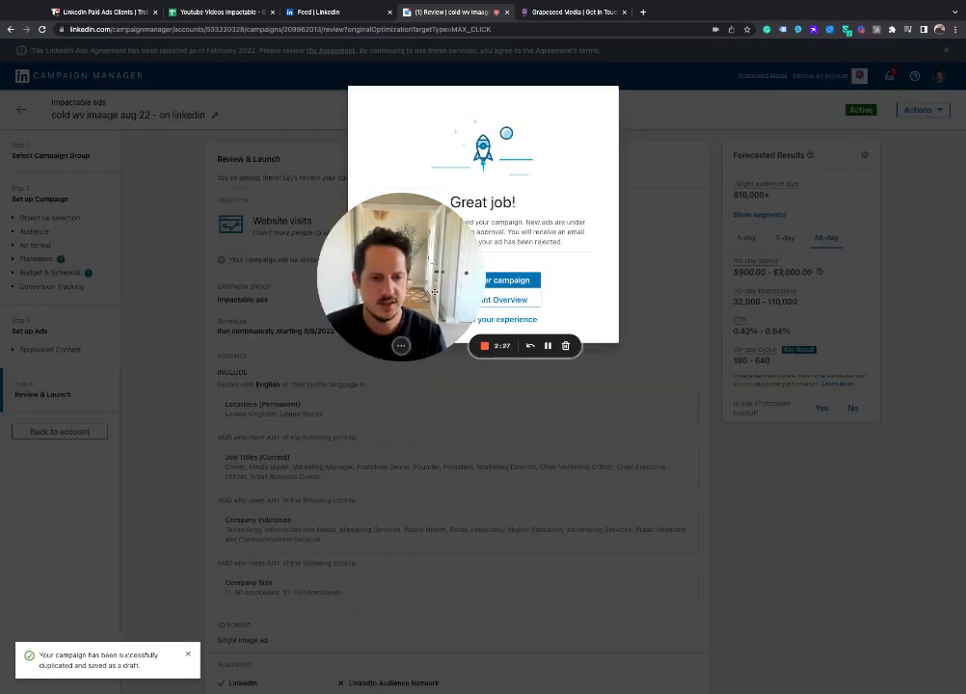
# Return to the campaign list and set the daily budget of Cold | WV | Image - Aug 15, 2022 to $10.00
pyautogui.click(509, 307)
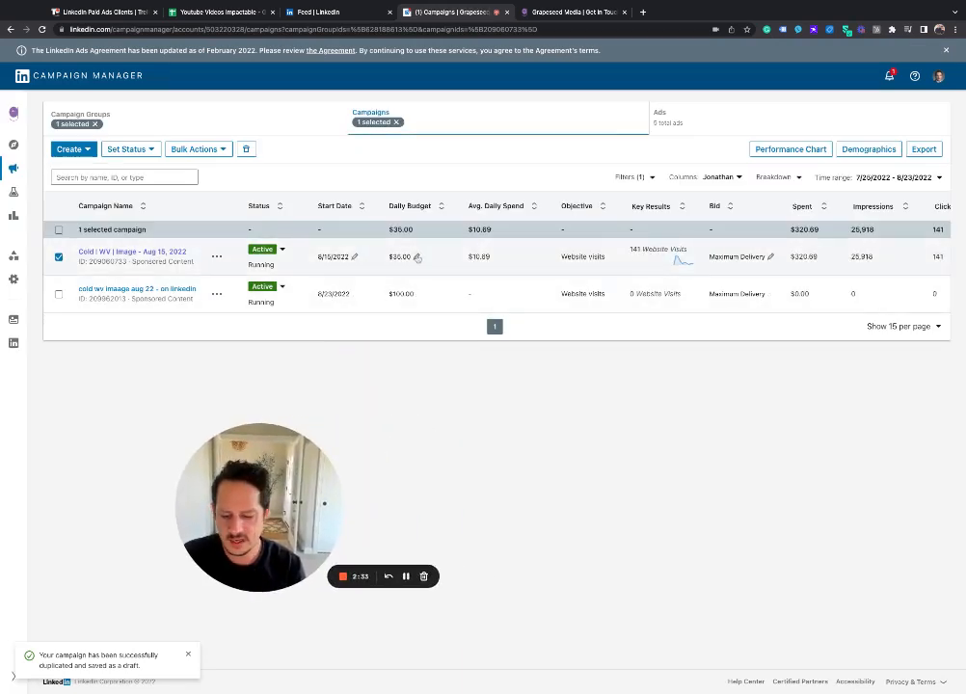
pyautogui.click(416, 258)
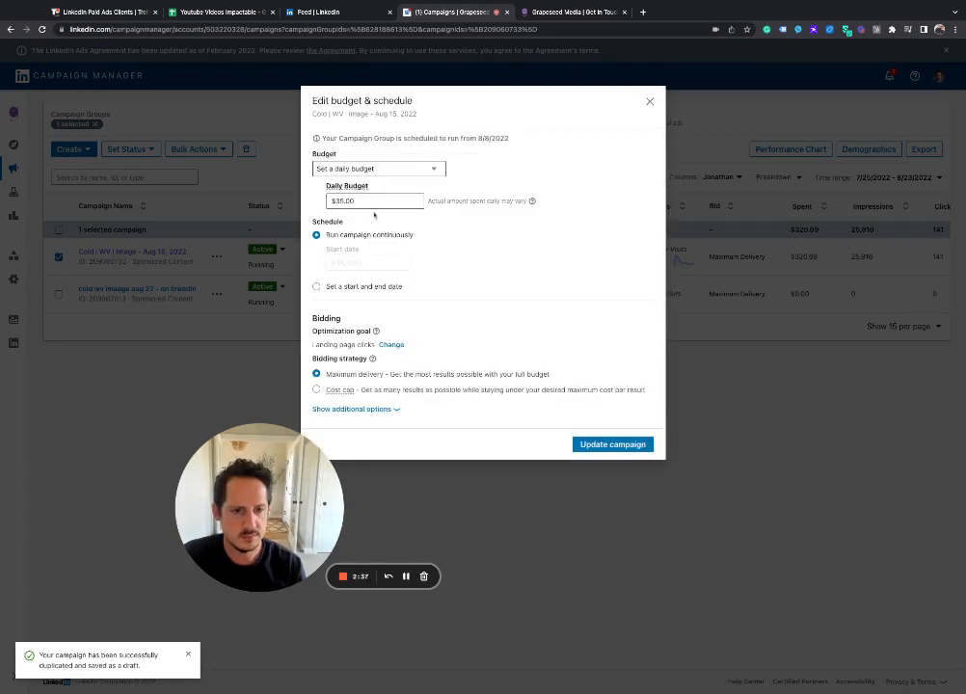
pyautogui.tripleClick(374, 201)
pyautogui.write('10')
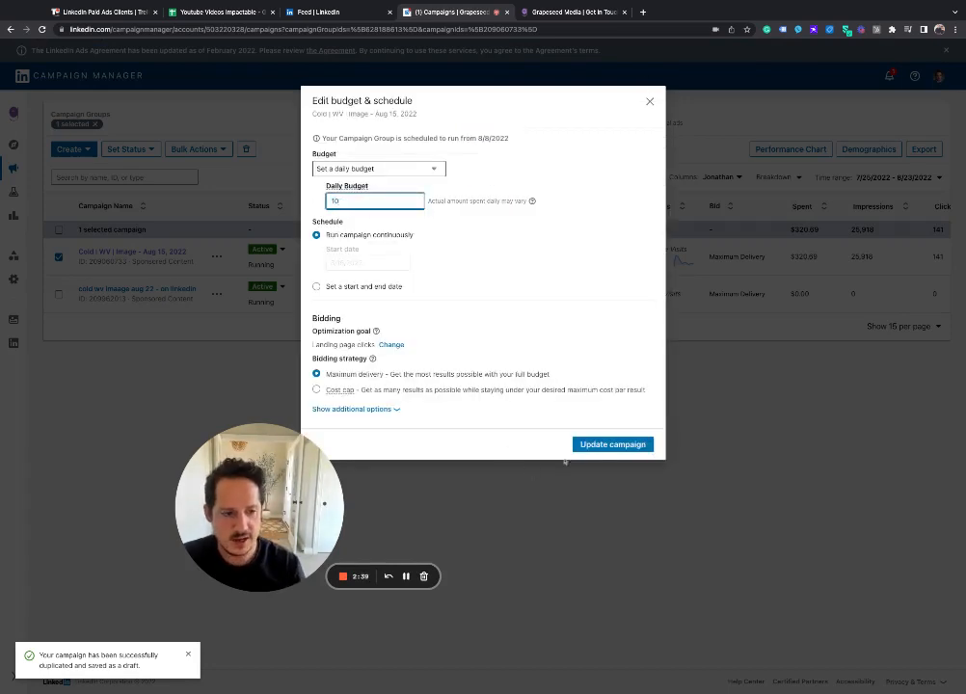
pyautogui.click(473, 347)
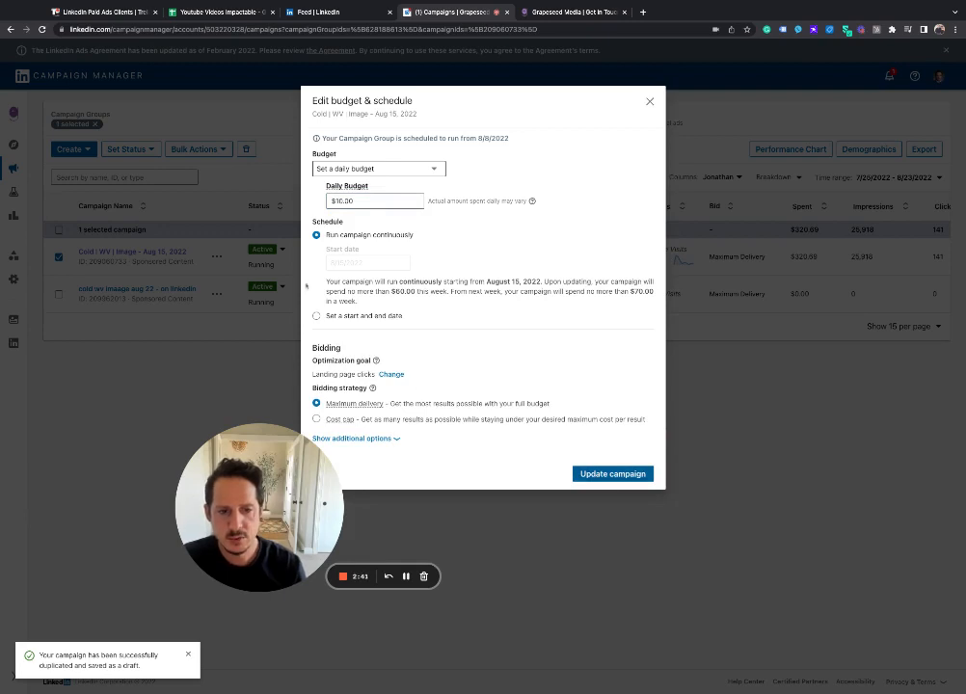
pyautogui.click(602, 474)
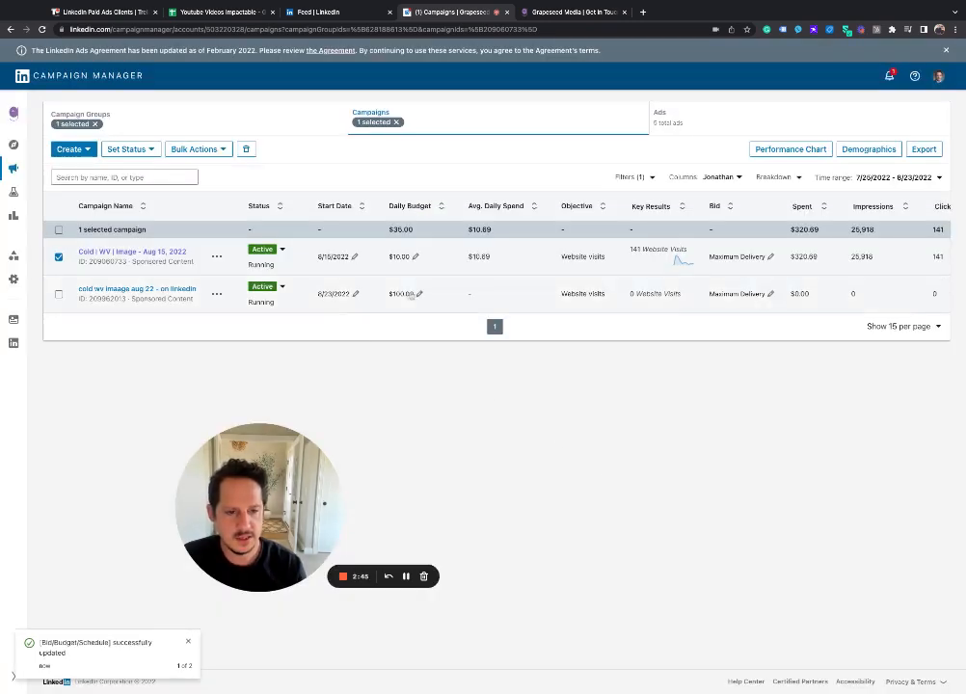
# Set the daily budget of the "cold wv imaage aug 22 - on linkedin" campaign to $25.00 and update it
pyautogui.click(417, 293)
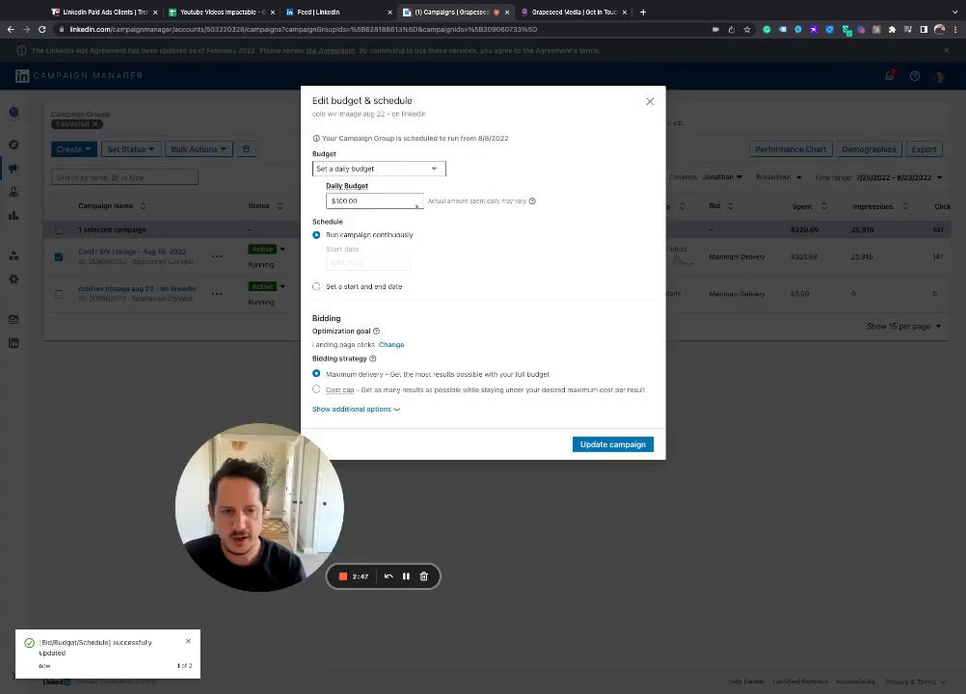
pyautogui.tripleClick(416, 202)
pyautogui.press('BackSpace')
pyautogui.write('25.00')
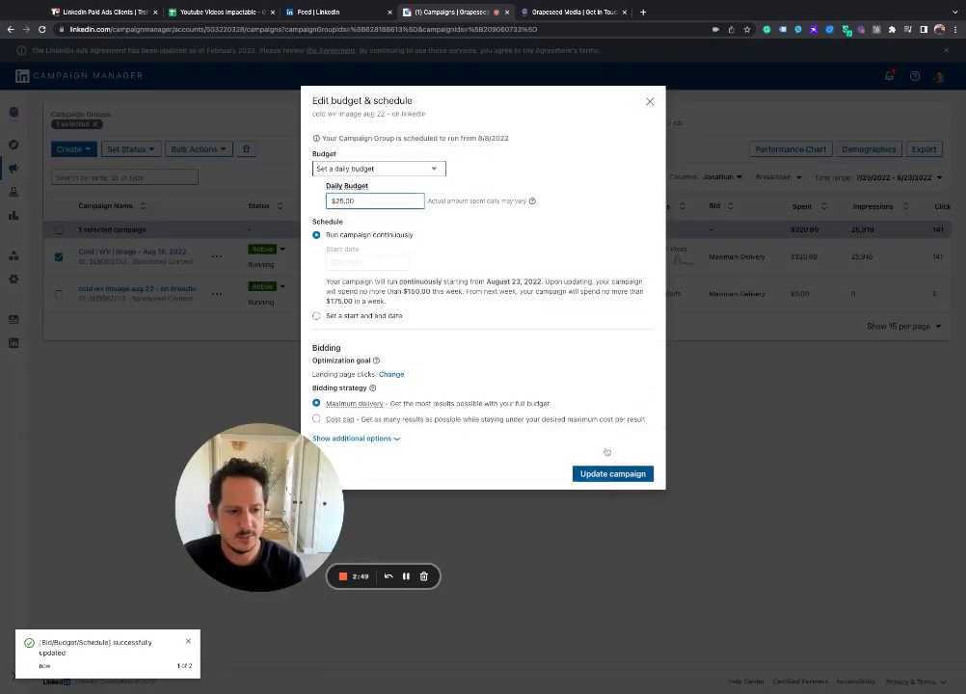
pyautogui.click(608, 474)
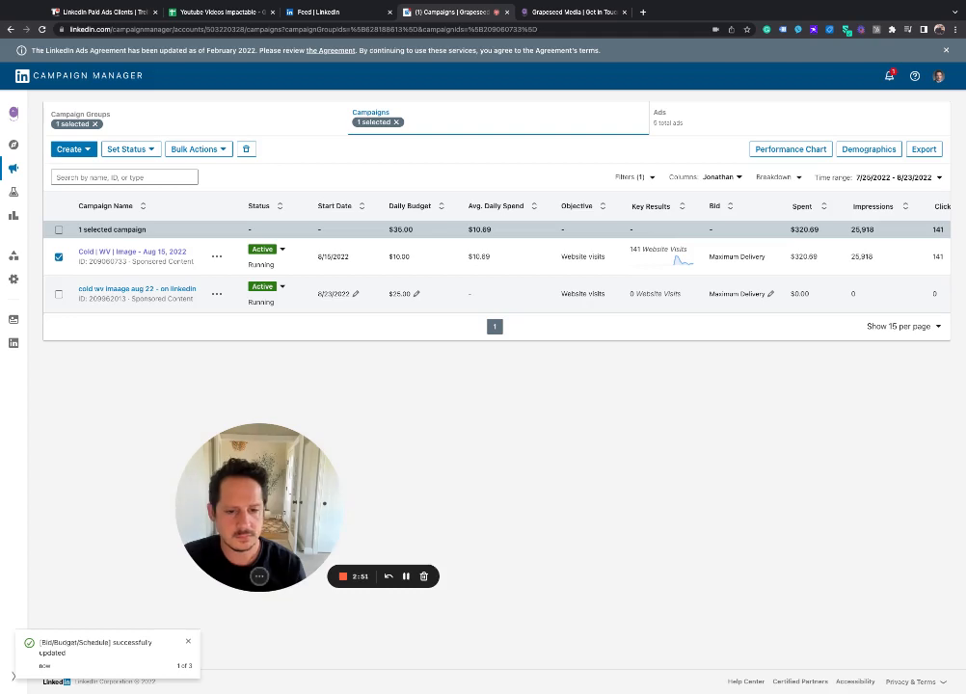
# Deselect the Cold | WV | Image - Aug 15, 2022 campaign and dismiss the update notifications
pyautogui.click(58, 257)
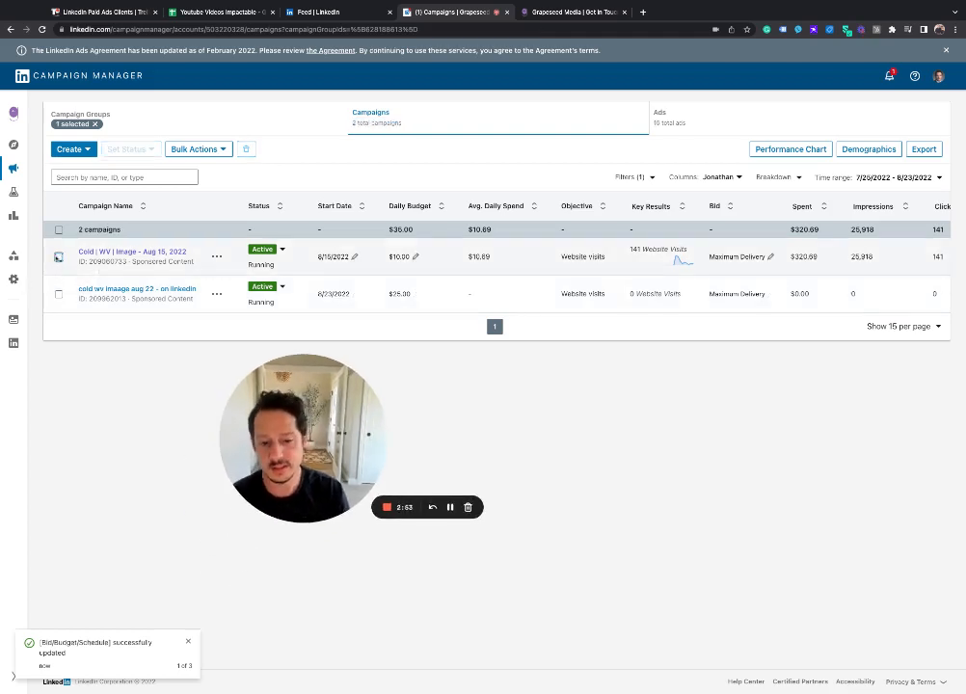
pyautogui.click(189, 642)
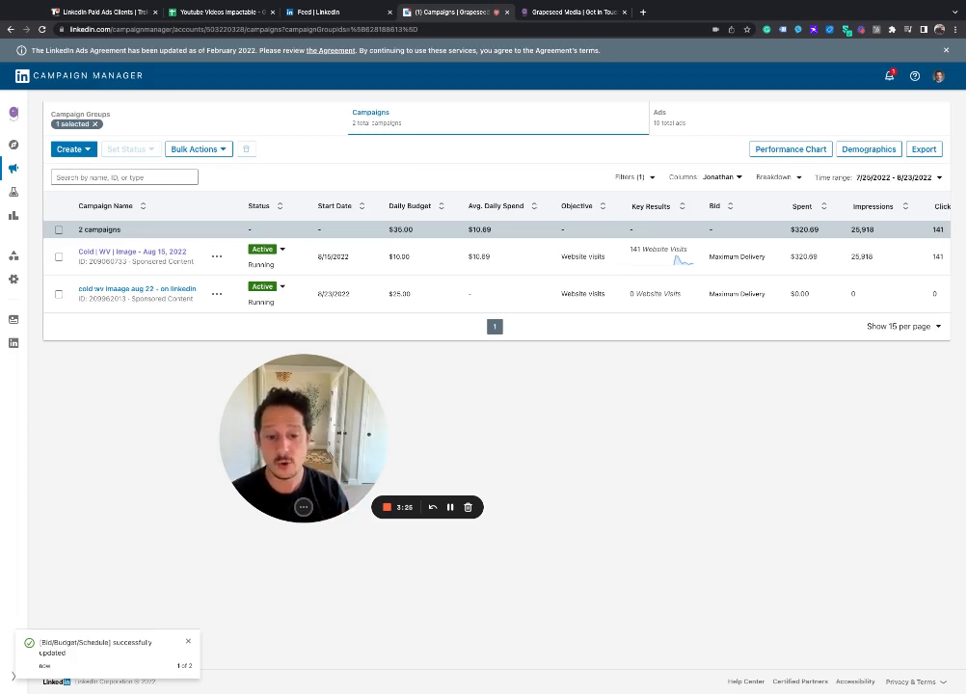
pyautogui.click(188, 641)
pyautogui.click(189, 646)
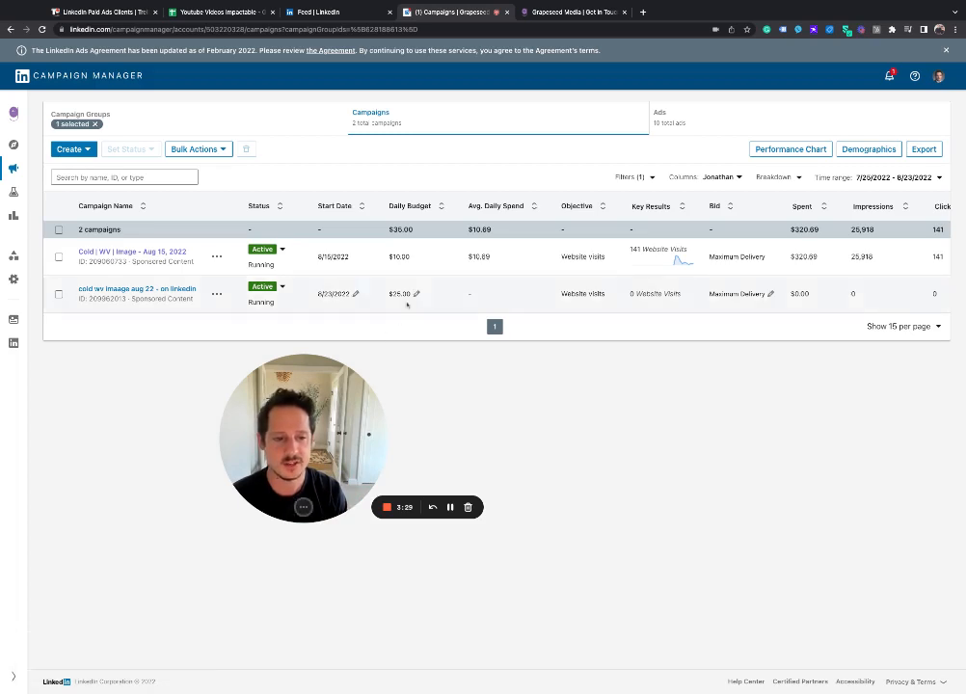
# Review the campaign metrics, then open the ads of Cold | WV | Image - Aug 15, 2022 and sort them by Reactions
pyautogui.hscroll(5, 488, 287)
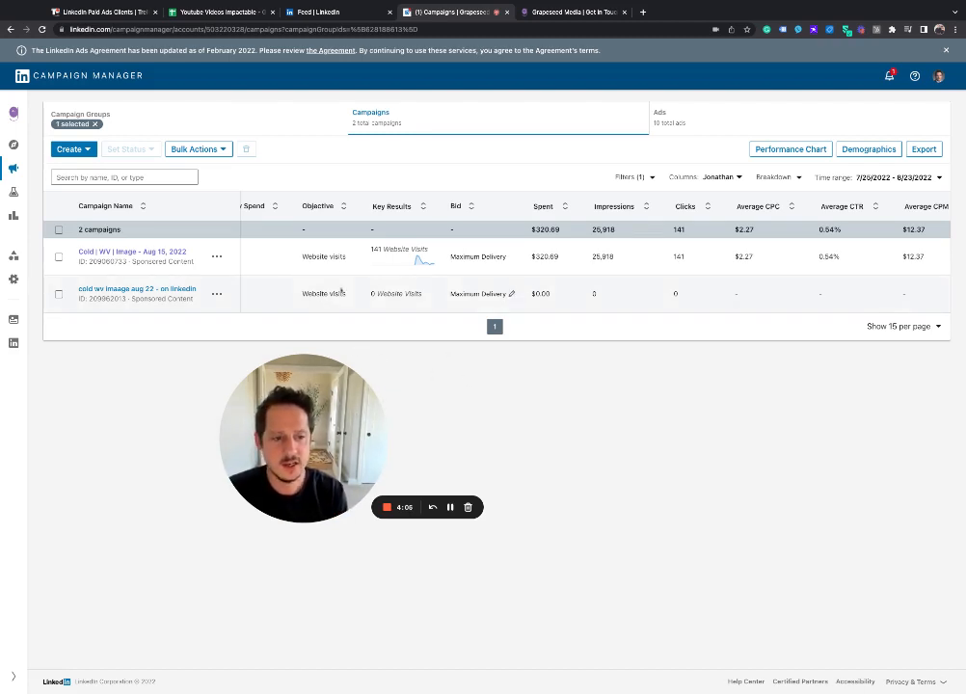
pyautogui.hscroll(5, 442, 274)
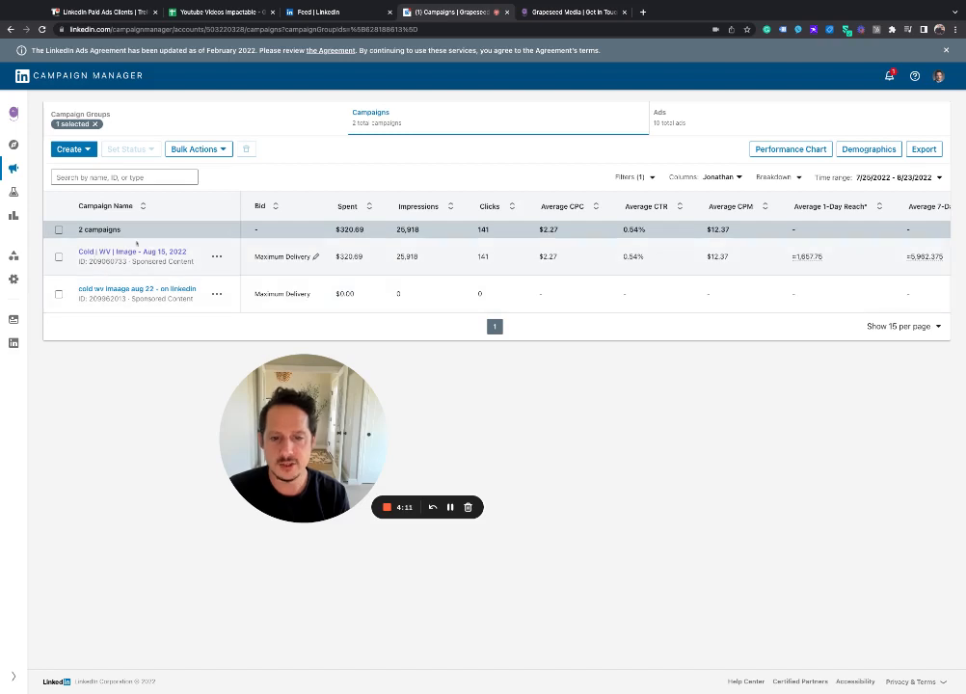
pyautogui.hscroll(3, 583, 251)
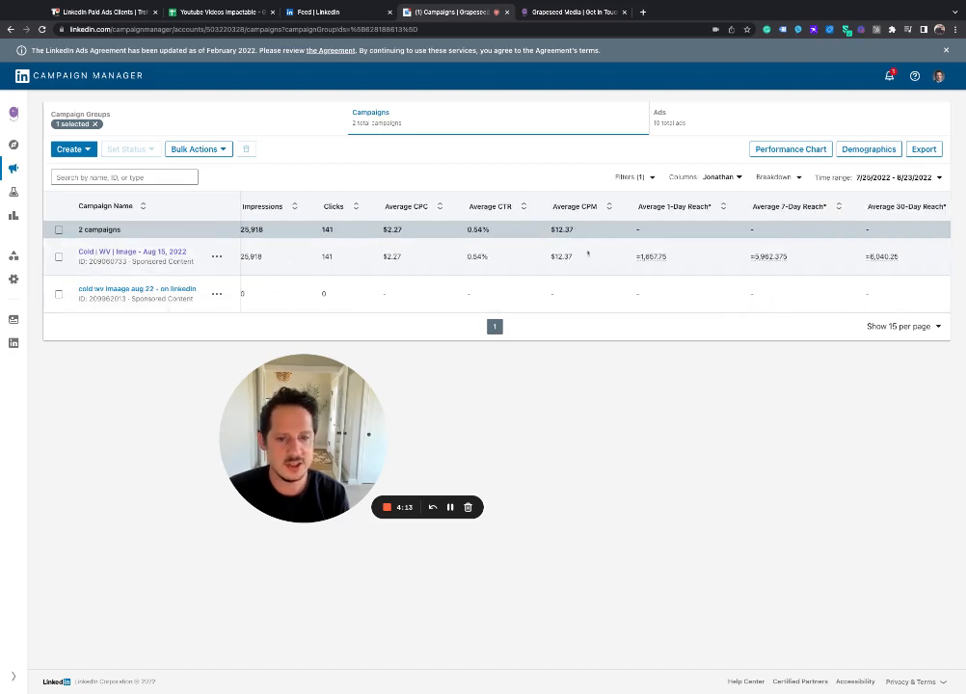
pyautogui.click(158, 254)
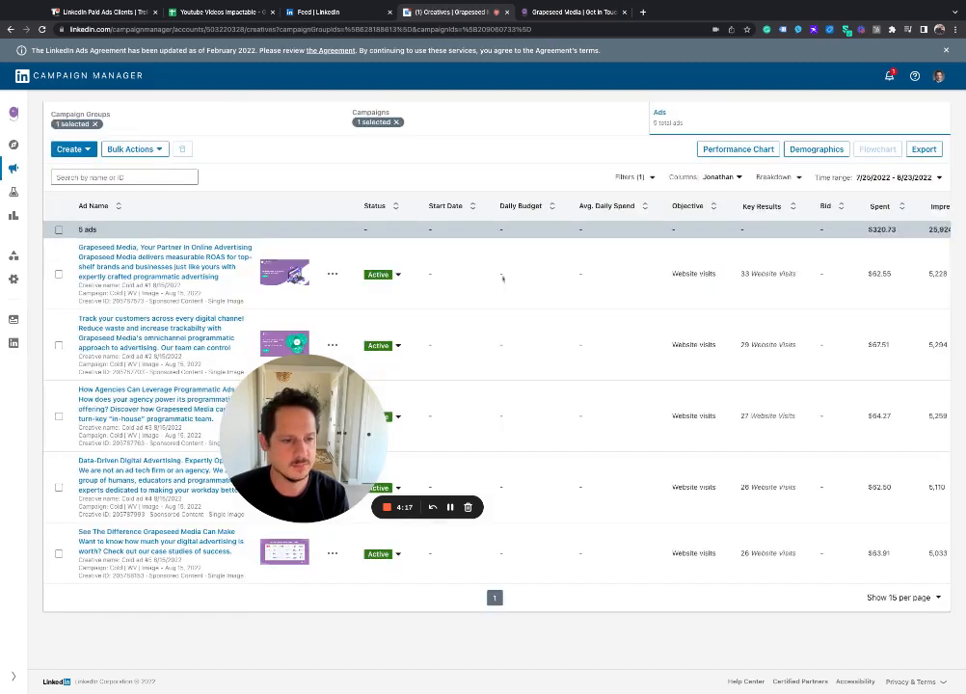
pyautogui.hscroll(10, 663, 314)
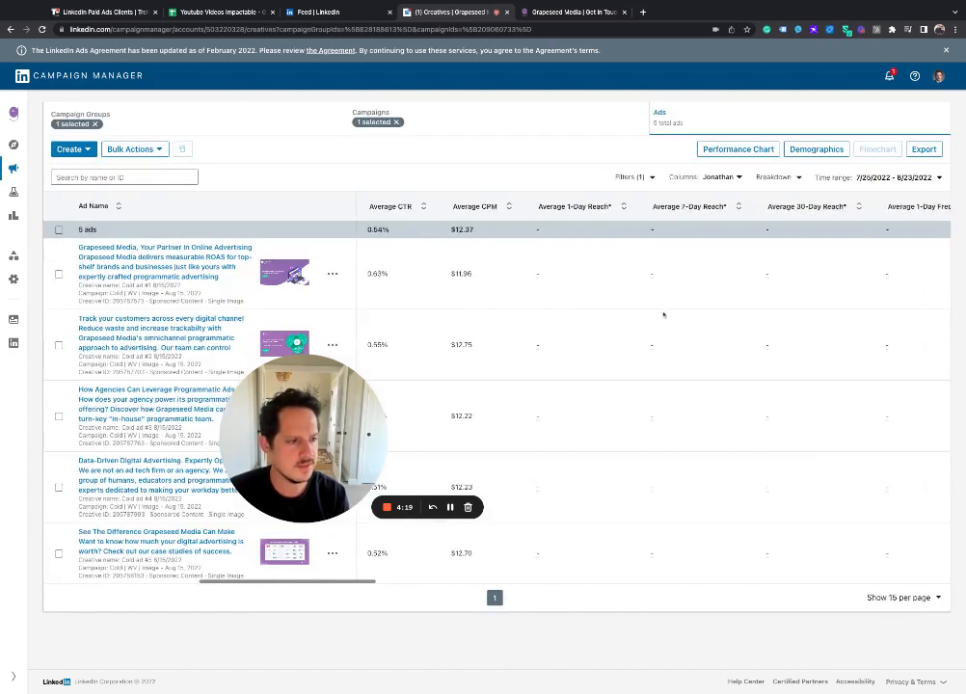
pyautogui.hscroll(3, 646, 211)
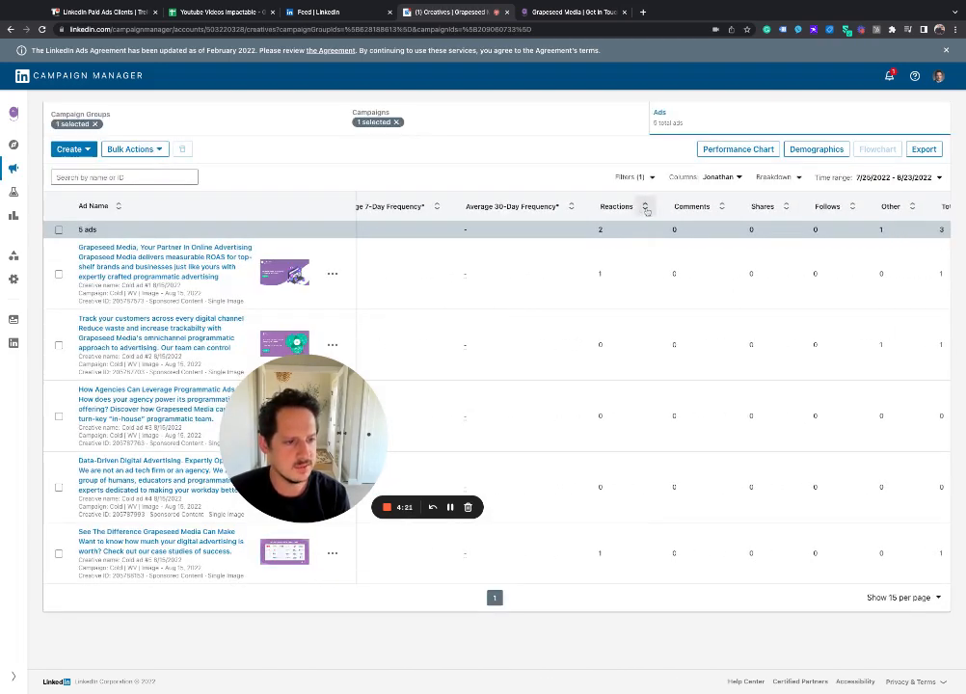
pyautogui.click(645, 206)
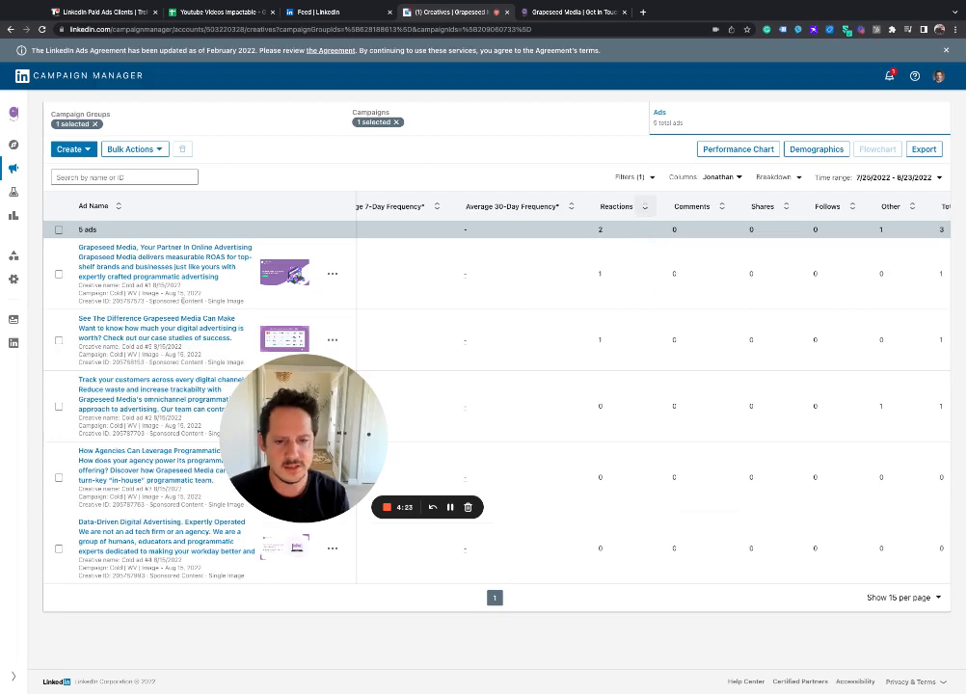
# Open the "See The Difference Grapeseed Media Can Make" ad post, check who reacted and like it
pyautogui.click(145, 248)
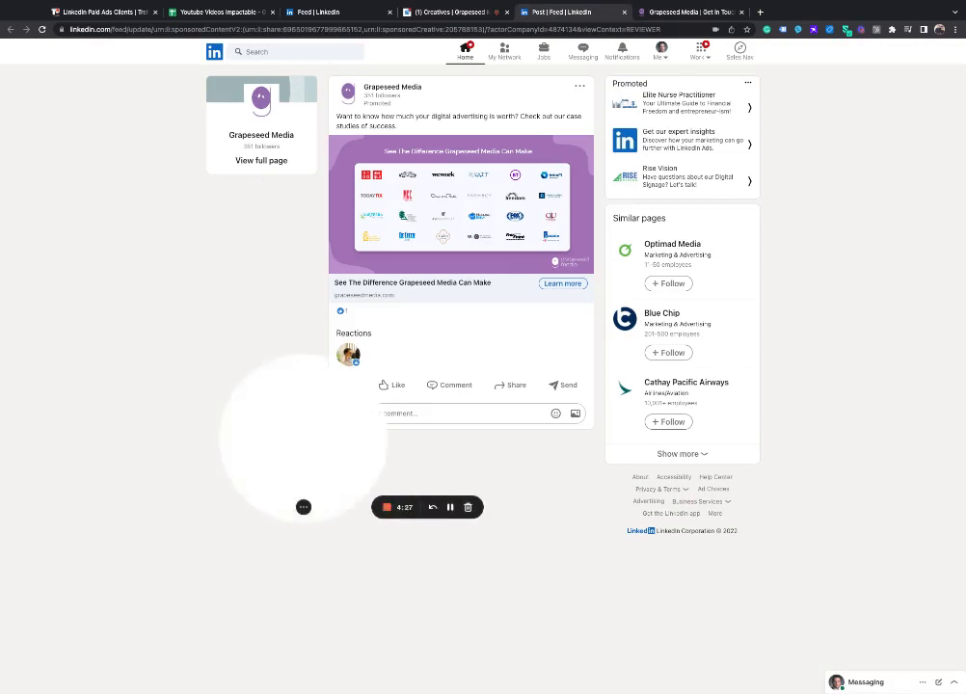
pyautogui.moveTo(348, 355)
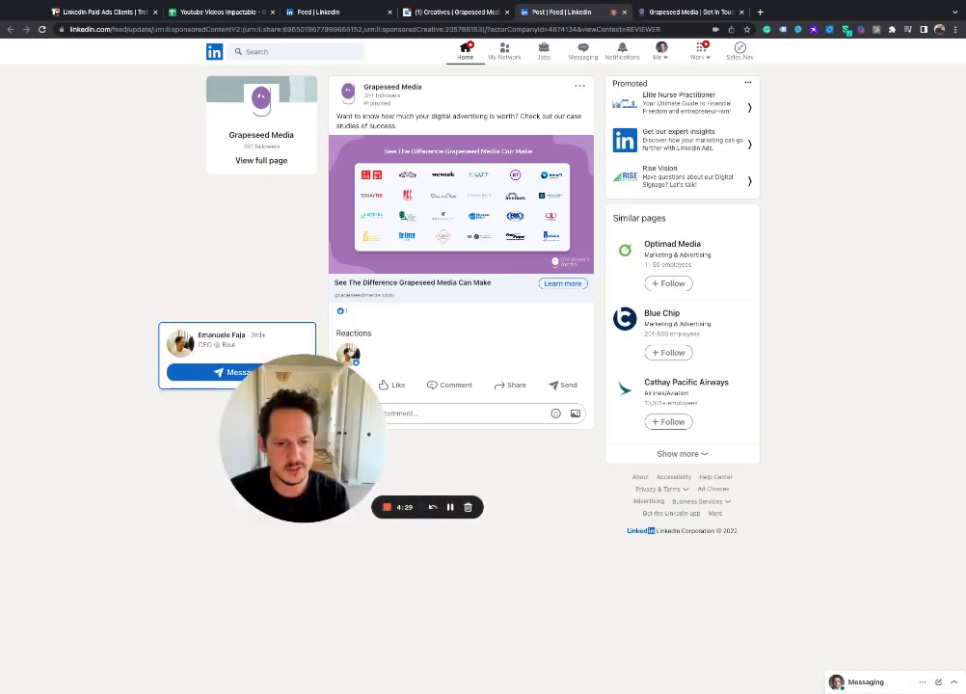
pyautogui.click(396, 384)
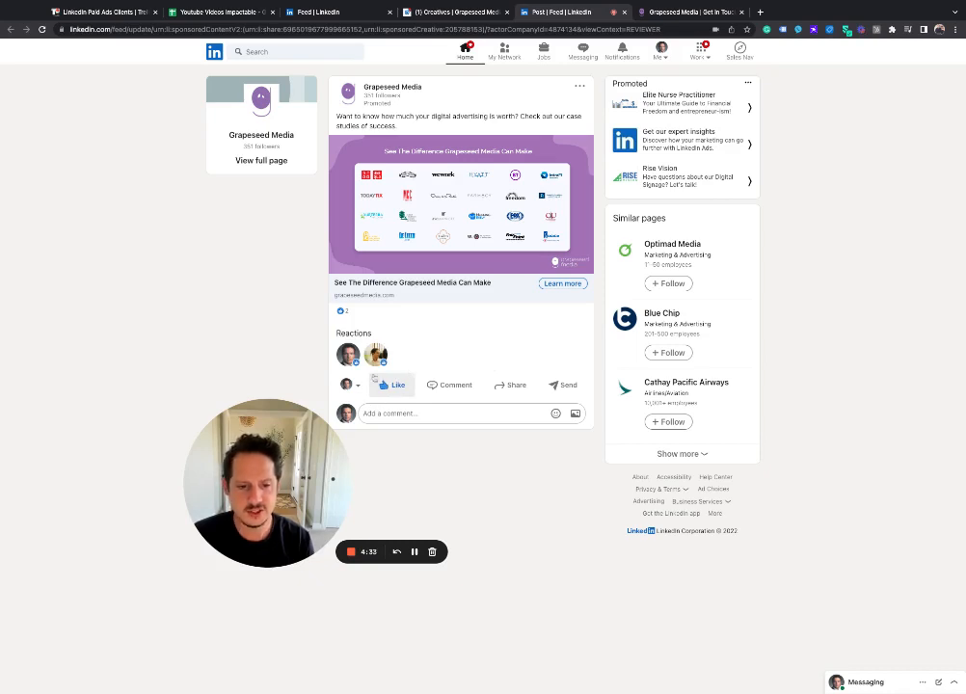
pyautogui.moveTo(375, 377)
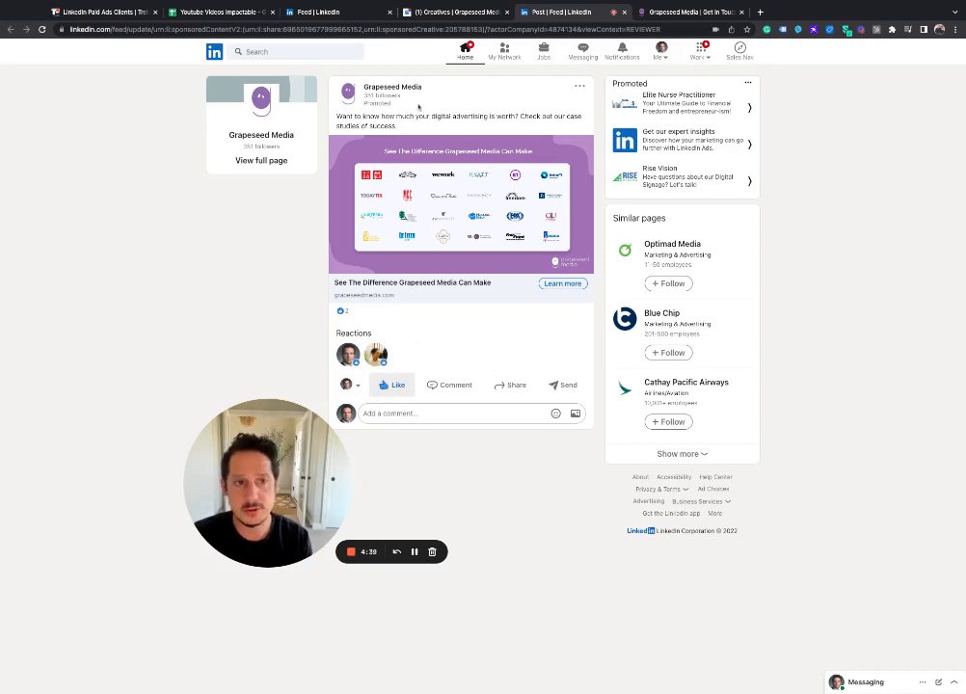
# Return to the campaign's ads list in Campaign Manager and sort the ads by Average CTR to compare performance
pyautogui.click(437, 19)
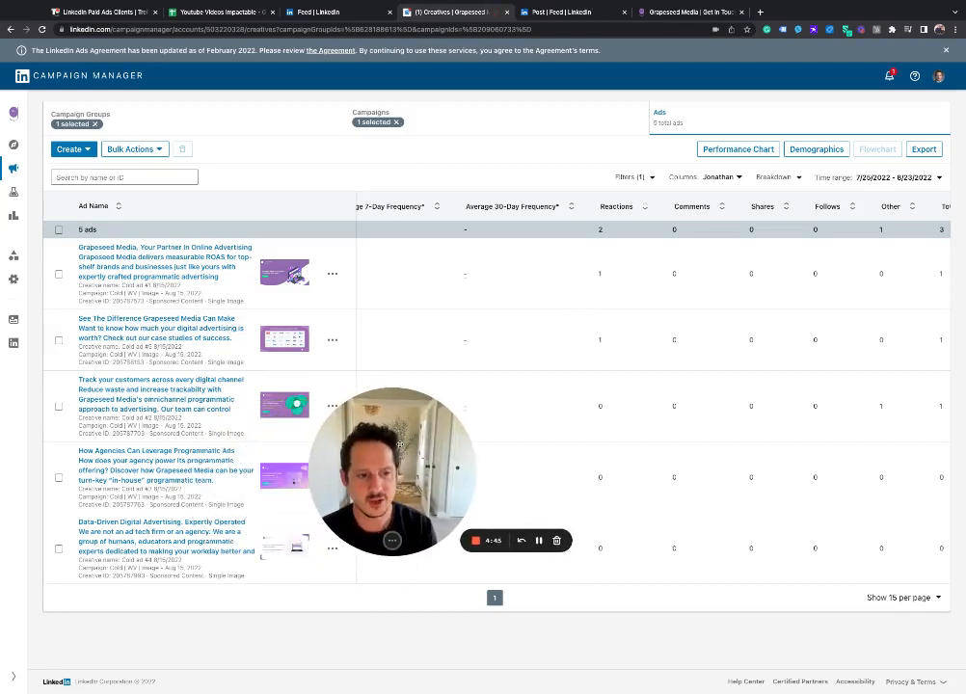
pyautogui.hscroll(-5, 612, 320)
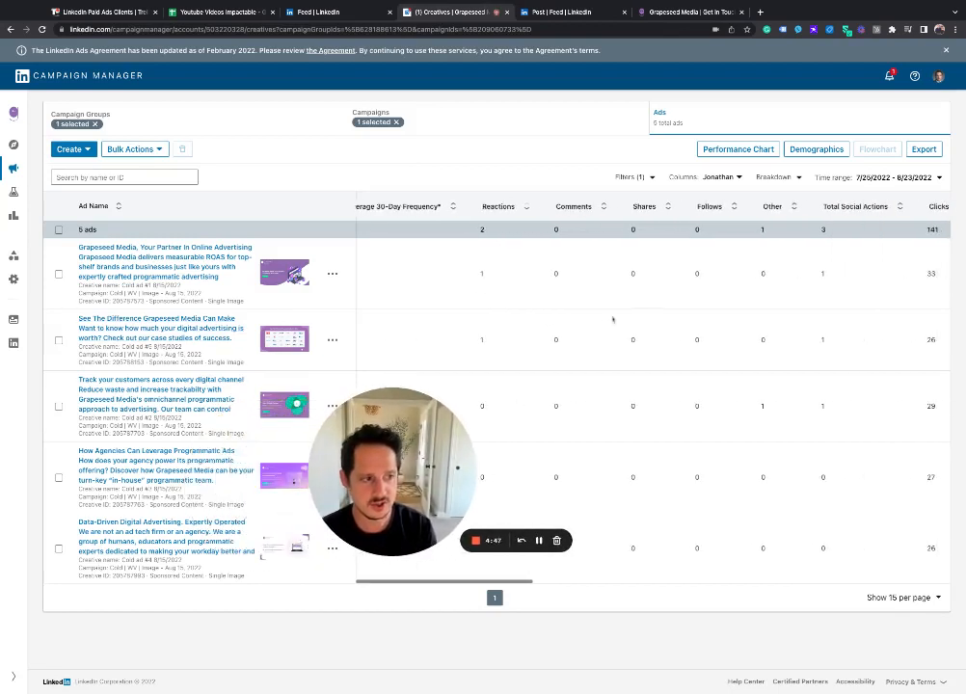
pyautogui.hscroll(-5, 604, 217)
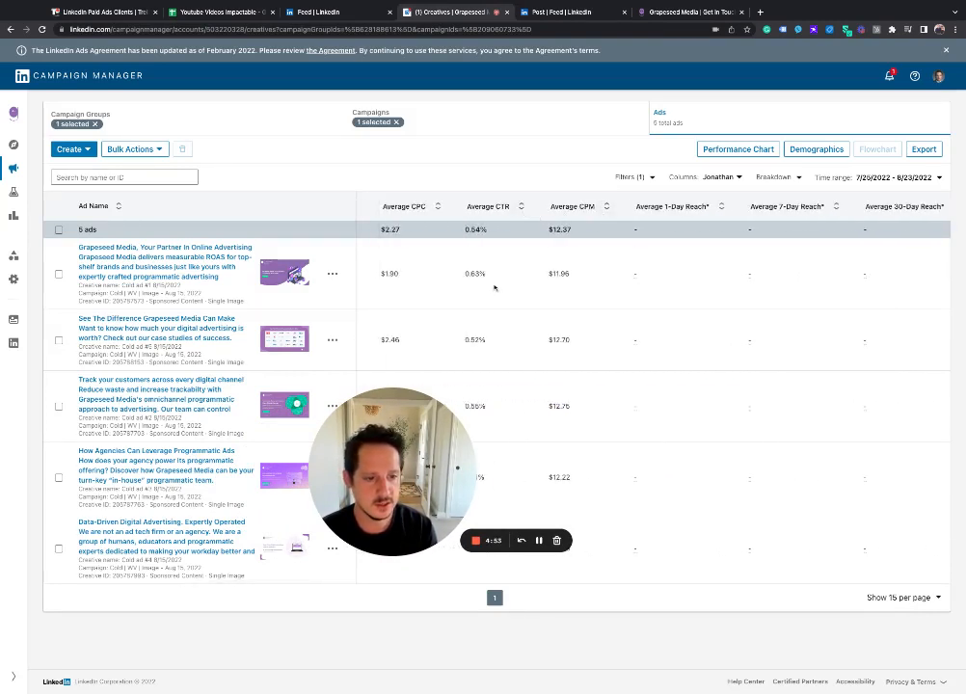
pyautogui.moveTo(389, 450); pyautogui.dragTo(656, 367)
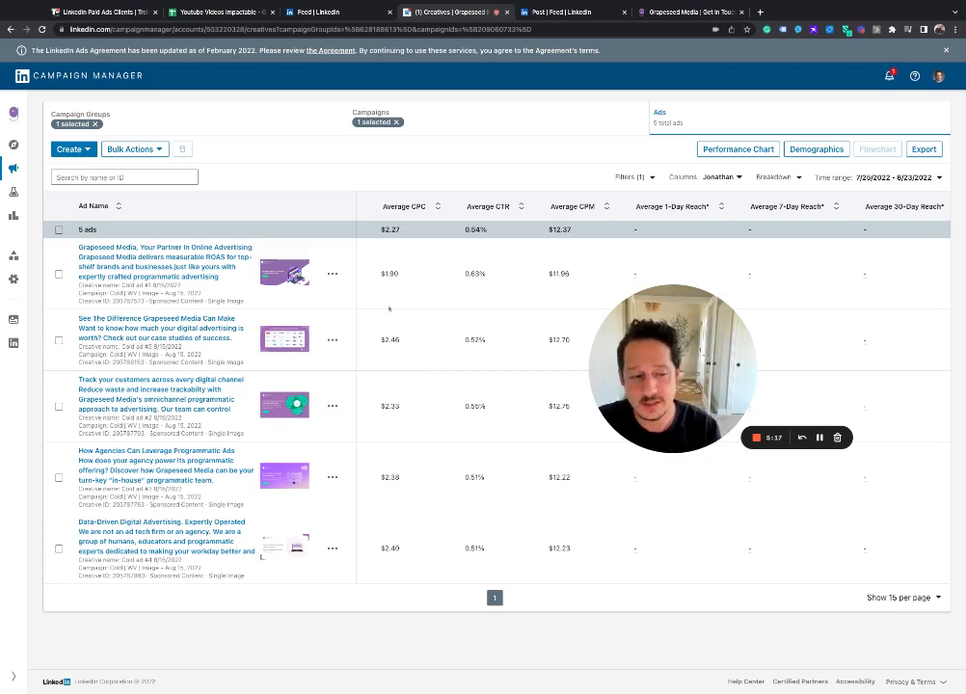
pyautogui.moveTo(632, 356); pyautogui.dragTo(685, 335)
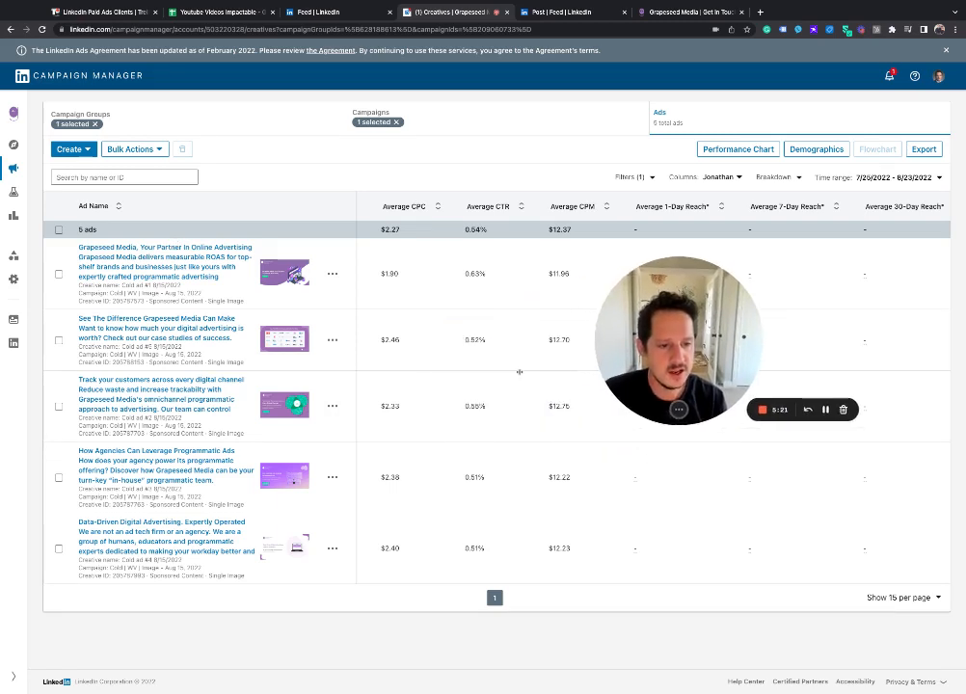
pyautogui.click(520, 207)
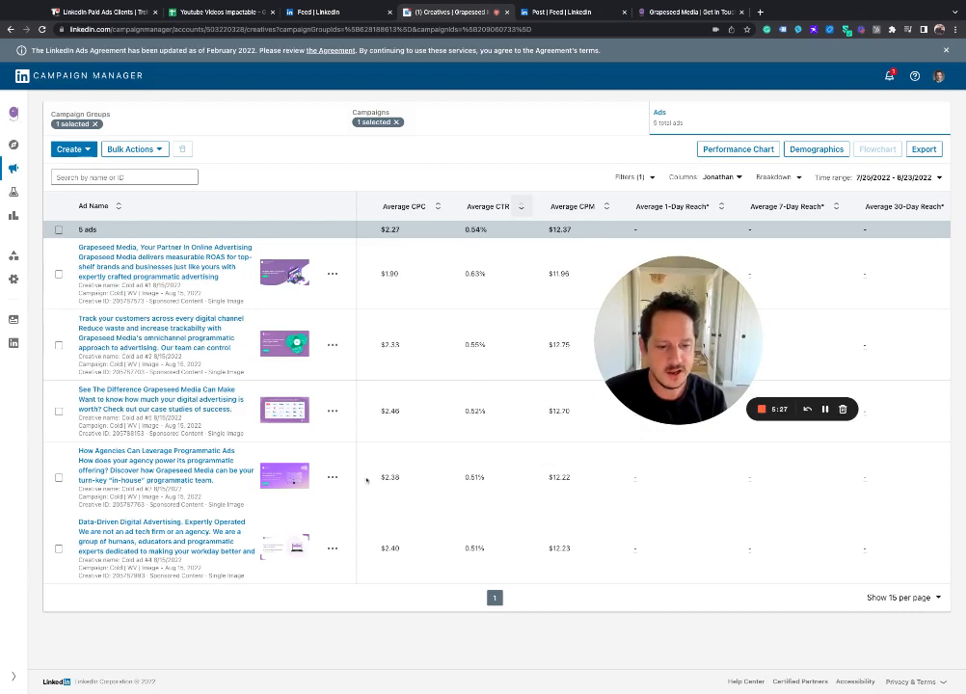
pyautogui.hscroll(-1, 425, 500)
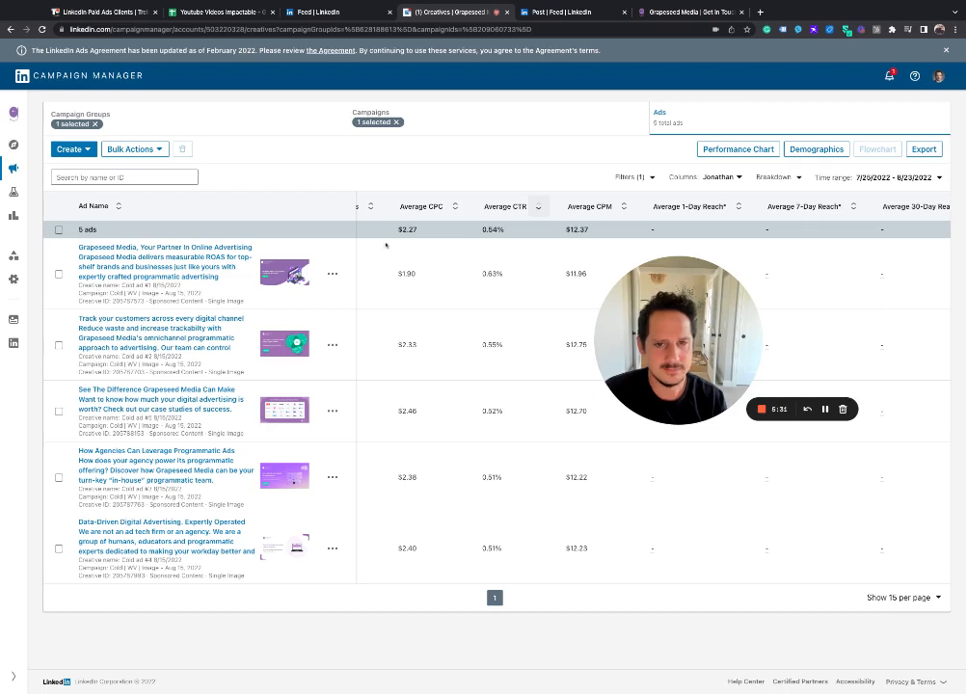
# Go back through the campaign groups to the Impactable ads campaigns and deselect Cold | WV | Image - Aug 15, 2022
pyautogui.click(119, 110)
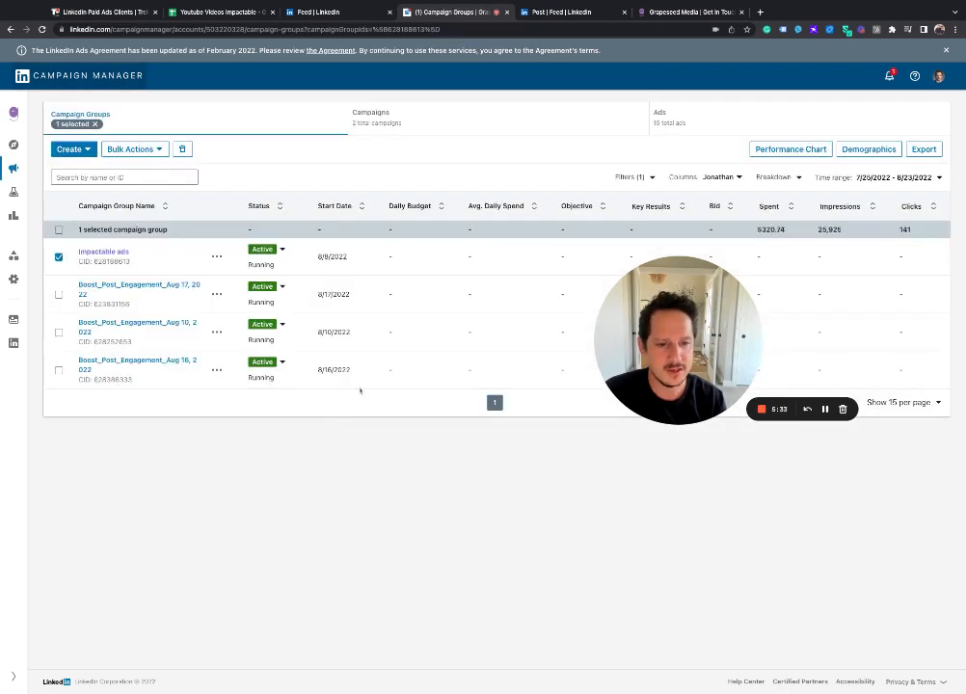
pyautogui.click(102, 251)
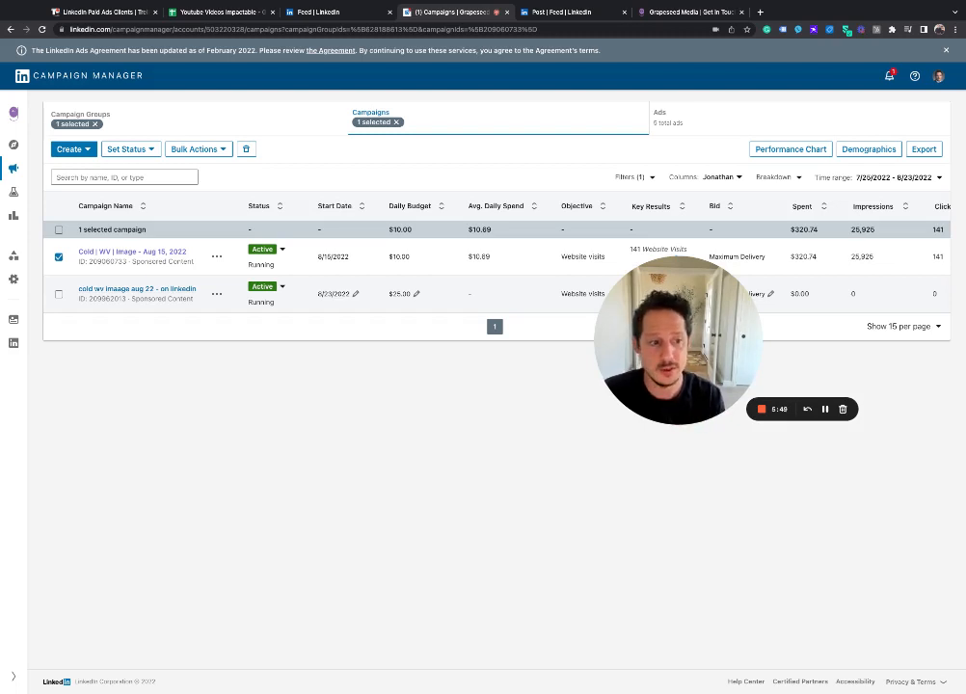
pyautogui.moveTo(658, 330); pyautogui.dragTo(552, 378)
pyautogui.click(58, 256)
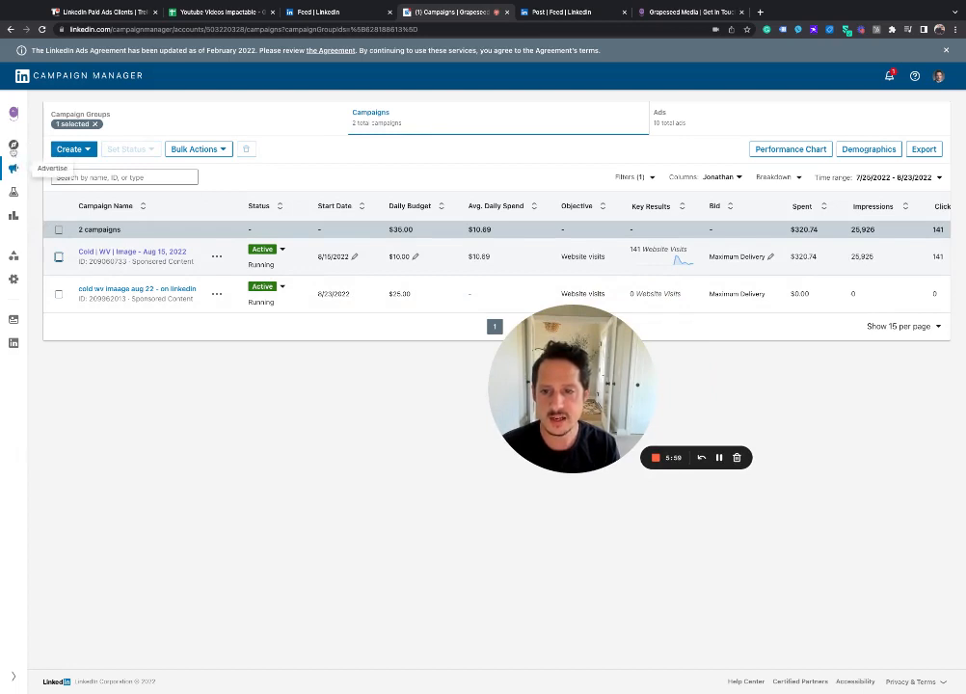
# Open the account's matched audiences and check the last signal status of Website Visitors audience-90 days
pyautogui.moveTo(13, 169)
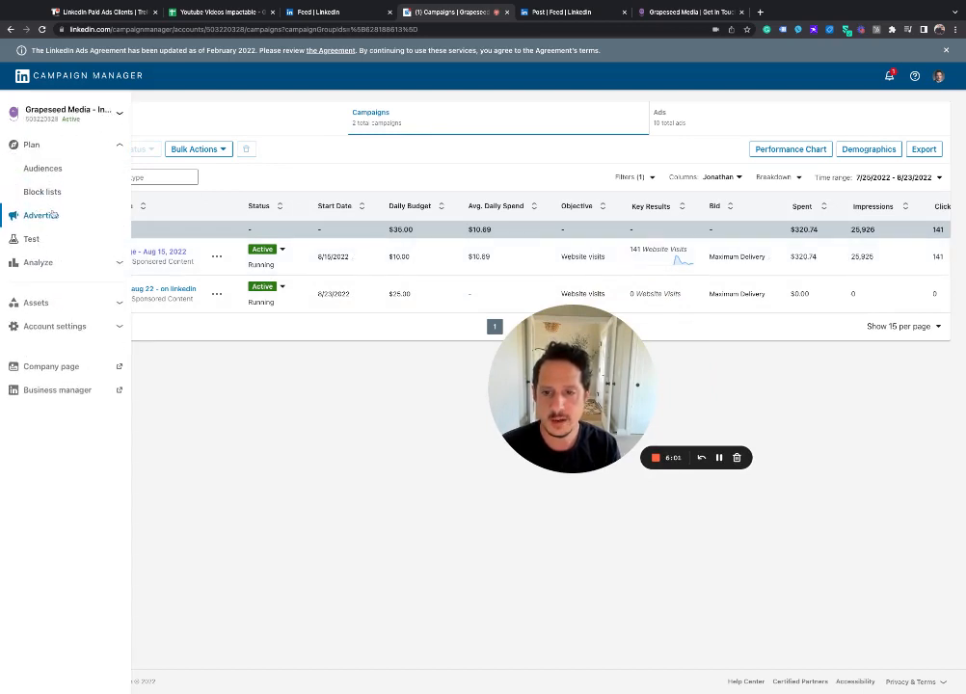
pyautogui.click(57, 171)
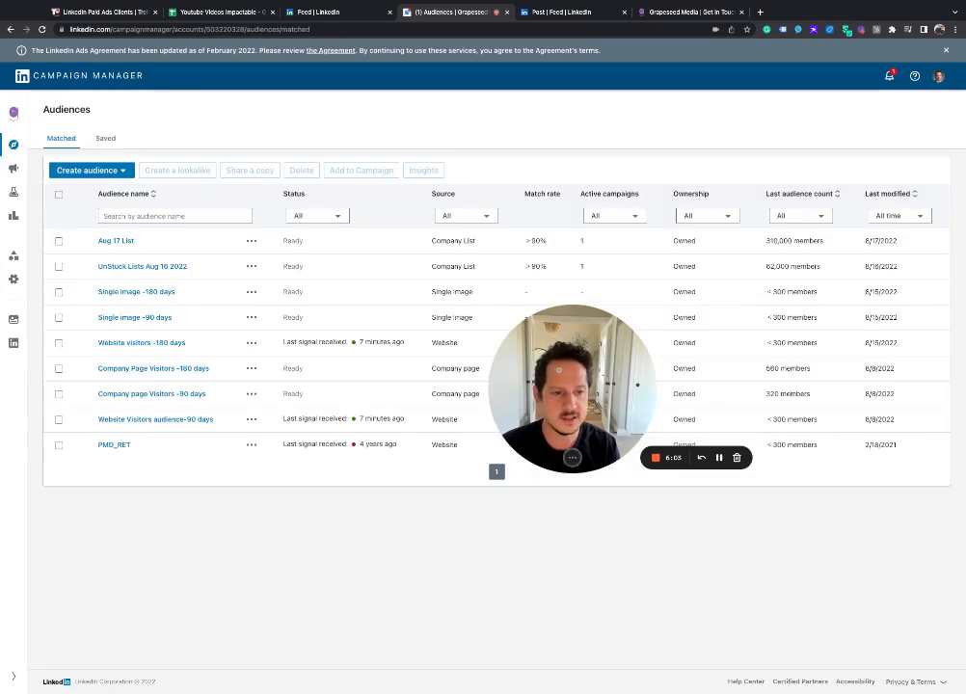
pyautogui.tripleClick(409, 421)
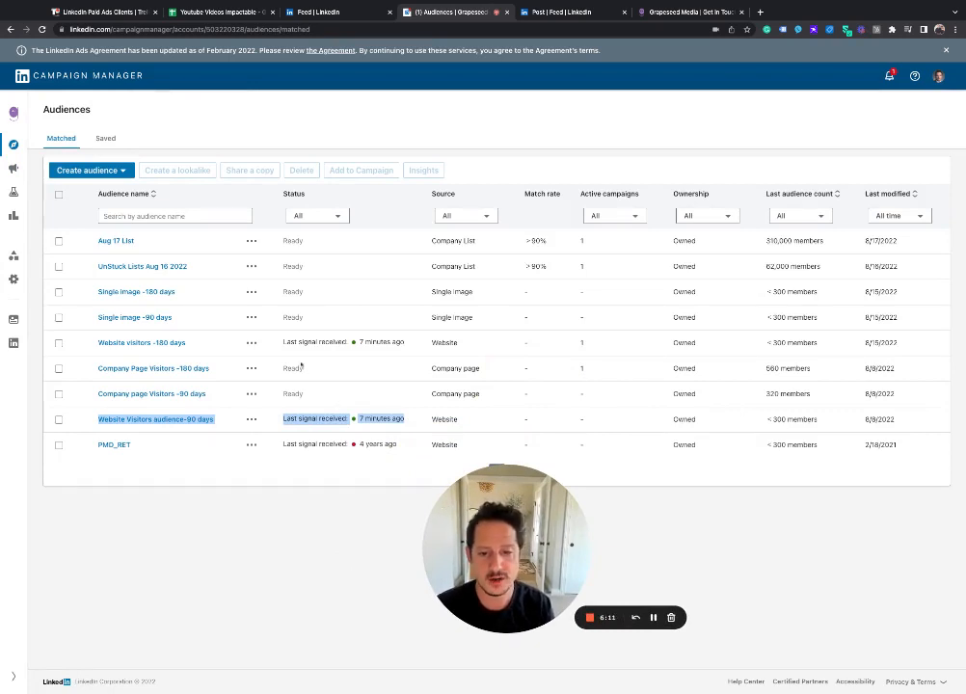
# Check the details and edit settings of the Single image -90 days audience, including the total engagement of its selected campaign, and close it unchanged
pyautogui.click(145, 318)
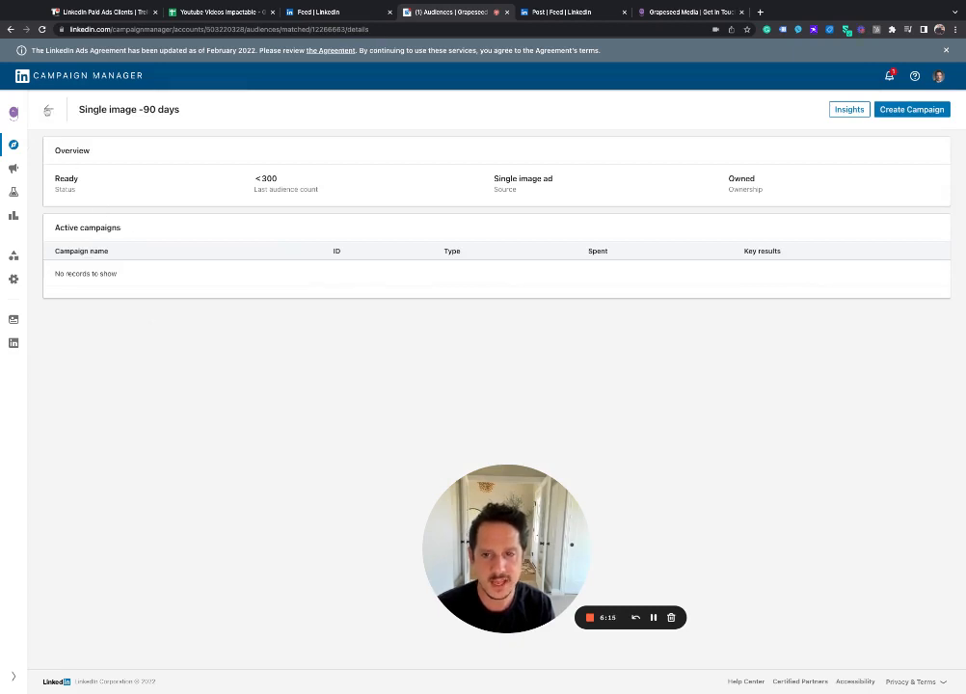
pyautogui.click(49, 111)
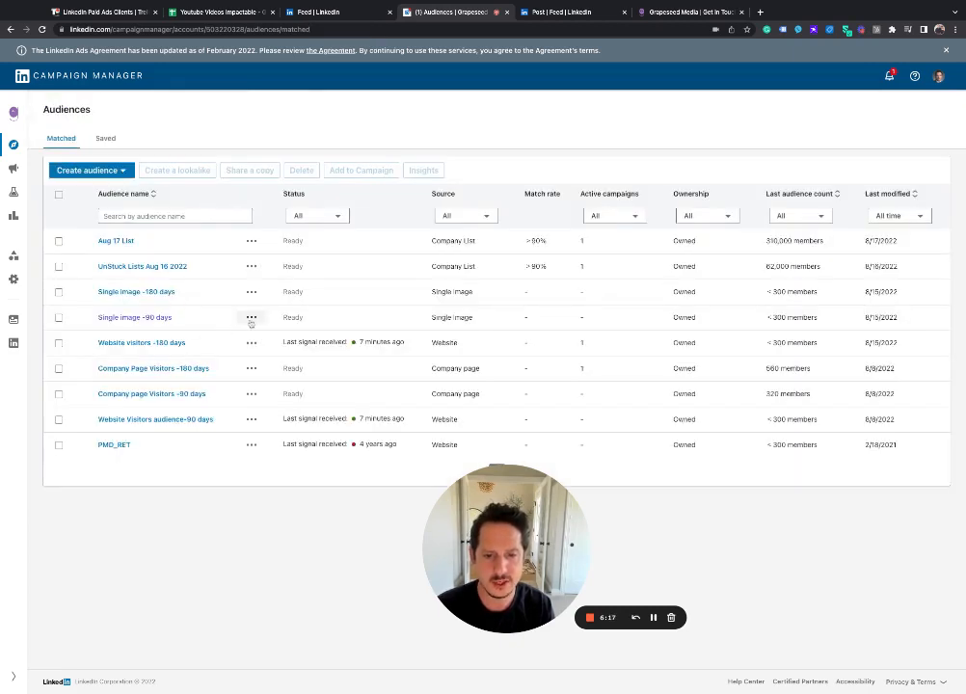
pyautogui.click(251, 318)
pyautogui.click(227, 339)
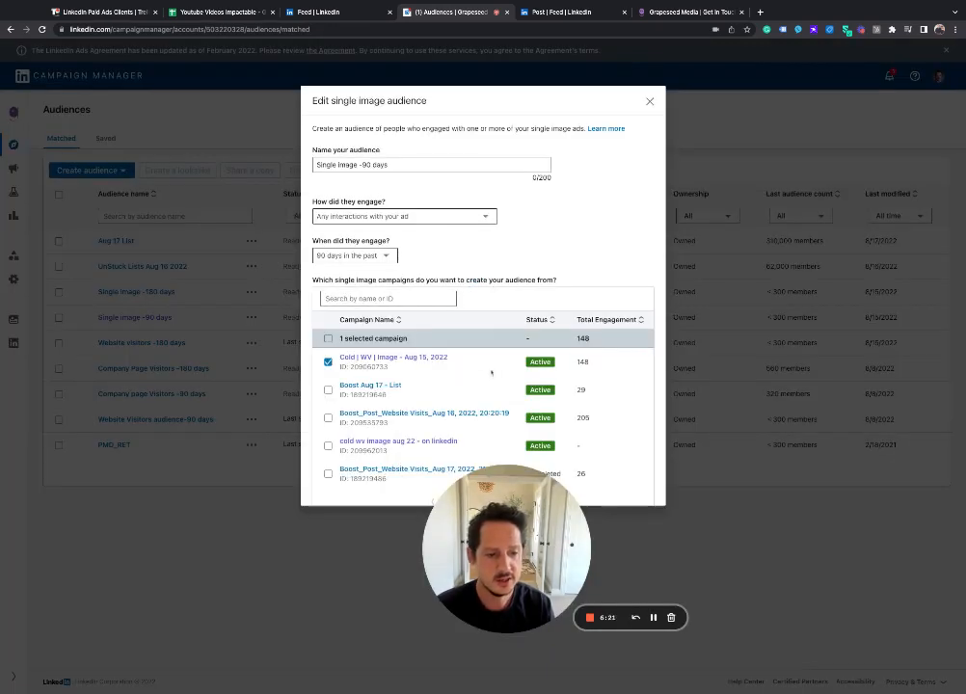
pyautogui.doubleClick(593, 368)
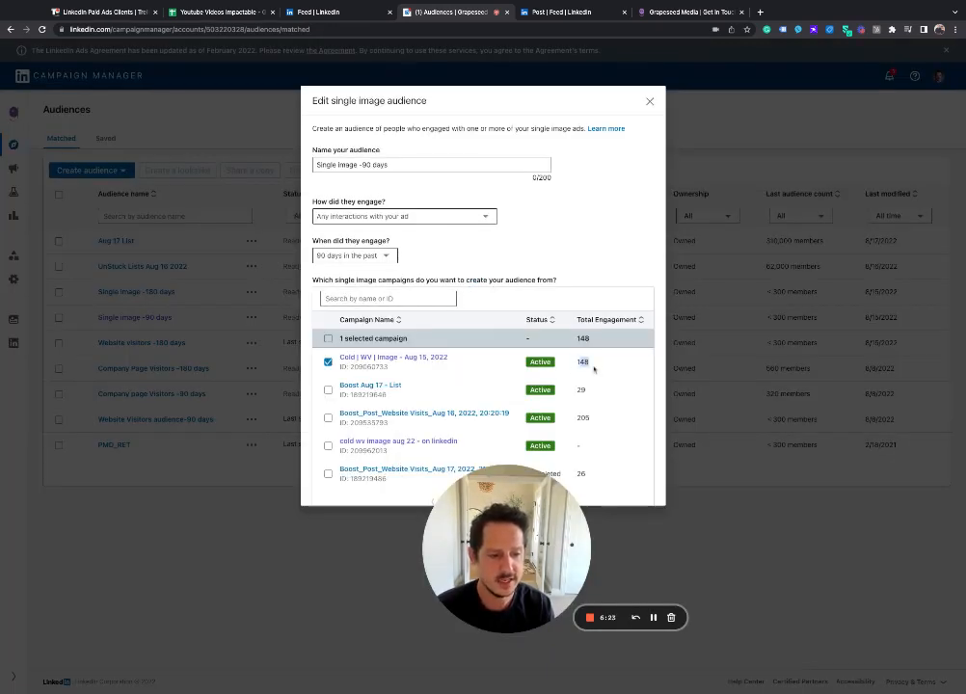
pyautogui.click(650, 101)
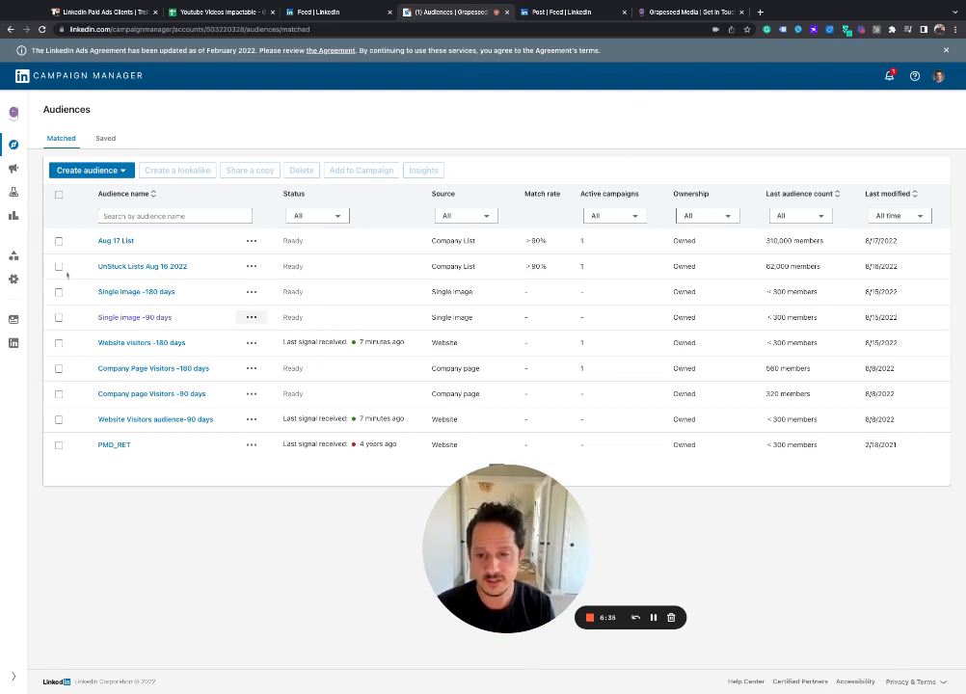
# Open the Contact us conversion in conversion tracking and review its settings, tracked campaigns and page-load URL rule
pyautogui.moveTo(13, 215)
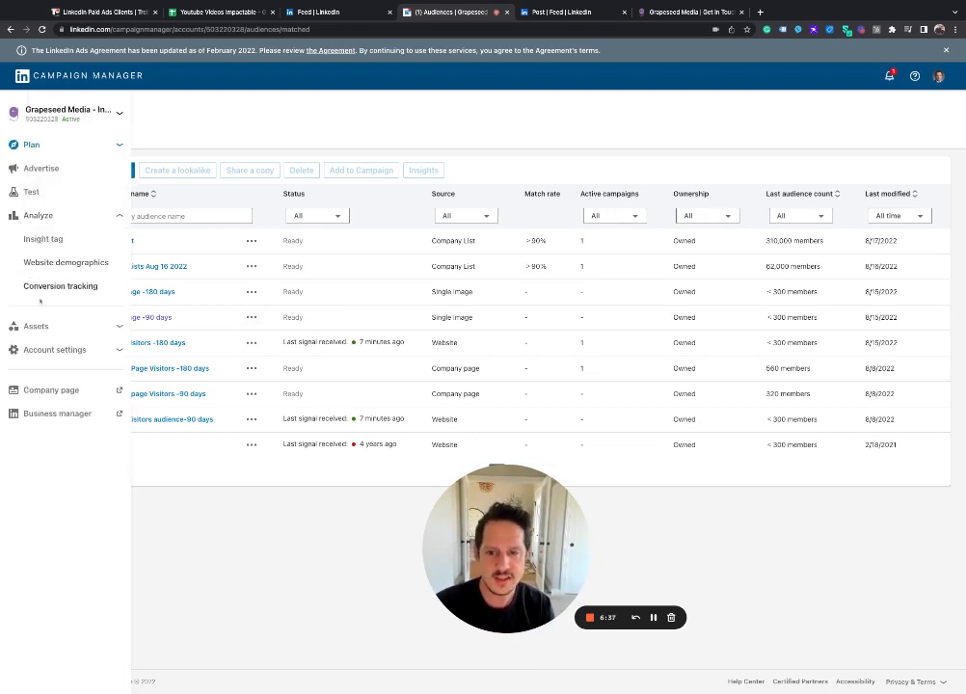
pyautogui.click(43, 288)
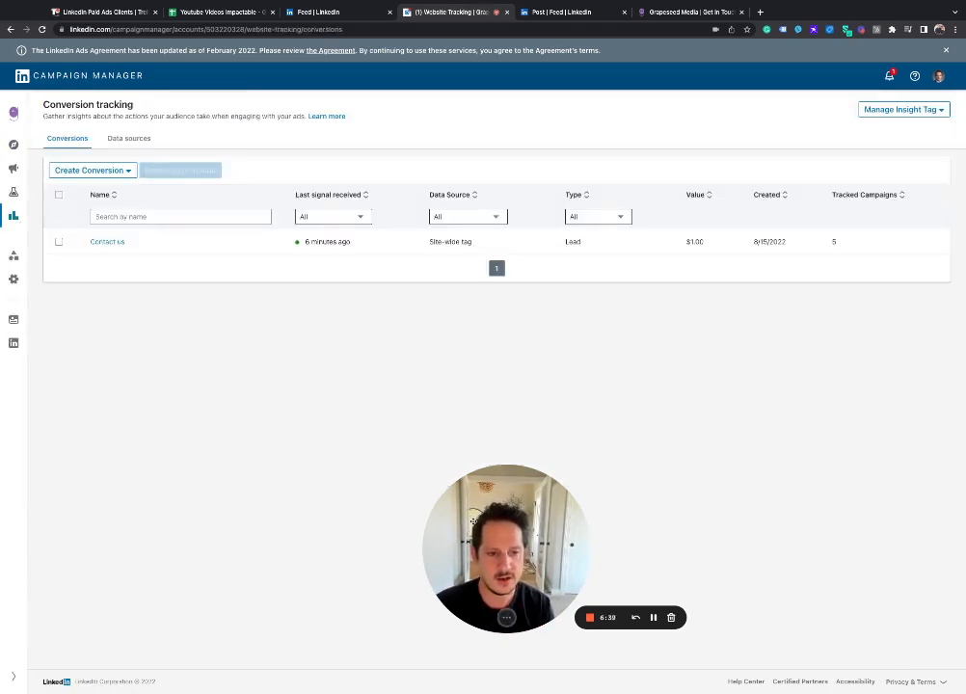
pyautogui.moveTo(472, 520); pyautogui.dragTo(323, 405)
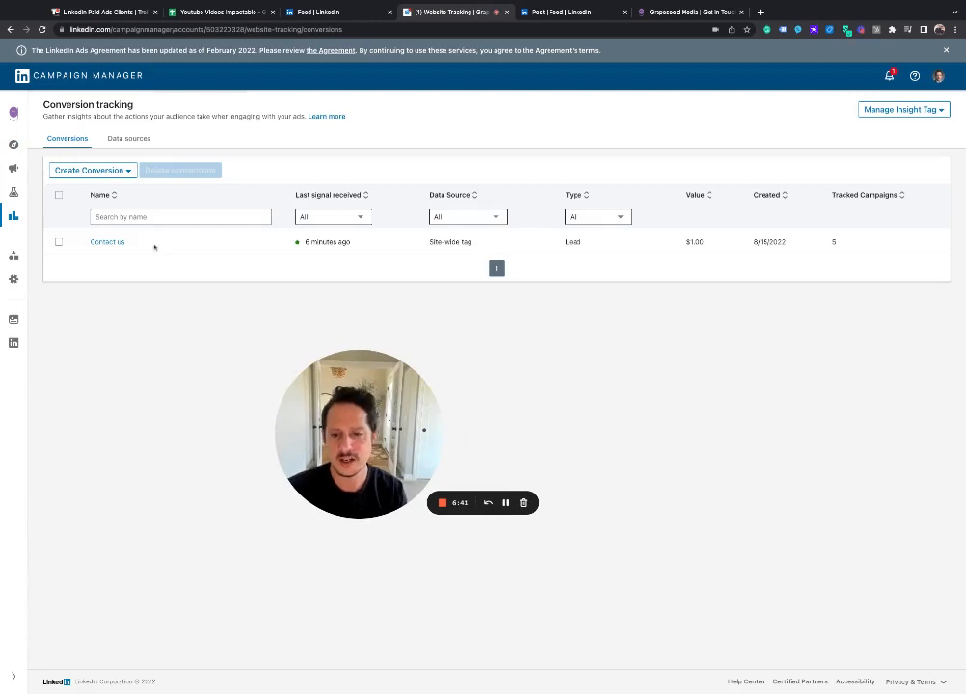
pyautogui.click(118, 242)
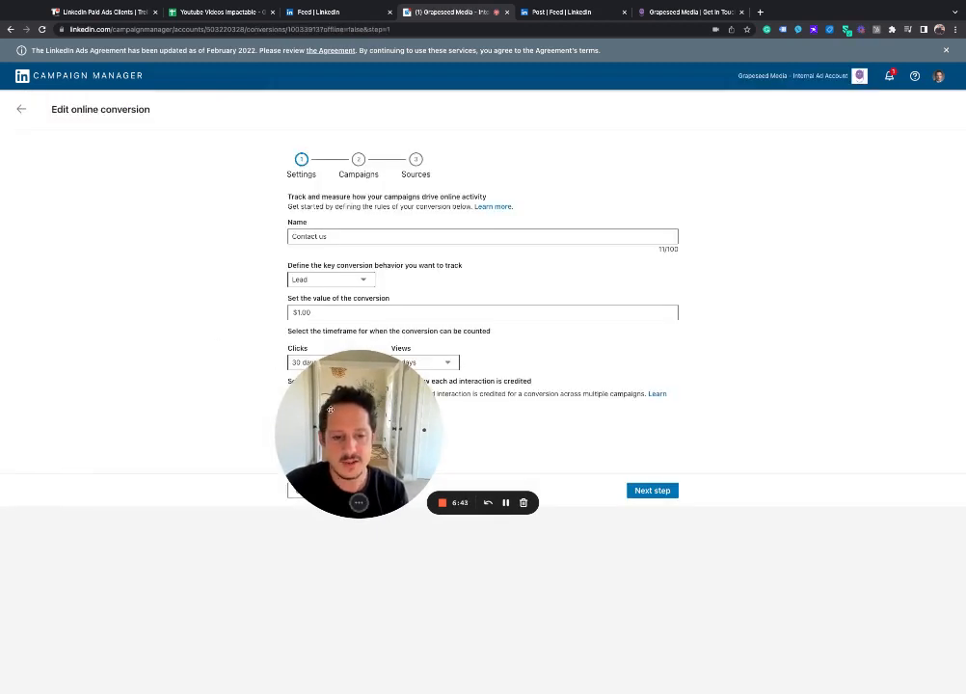
pyautogui.moveTo(330, 410); pyautogui.dragTo(162, 407)
pyautogui.click(636, 490)
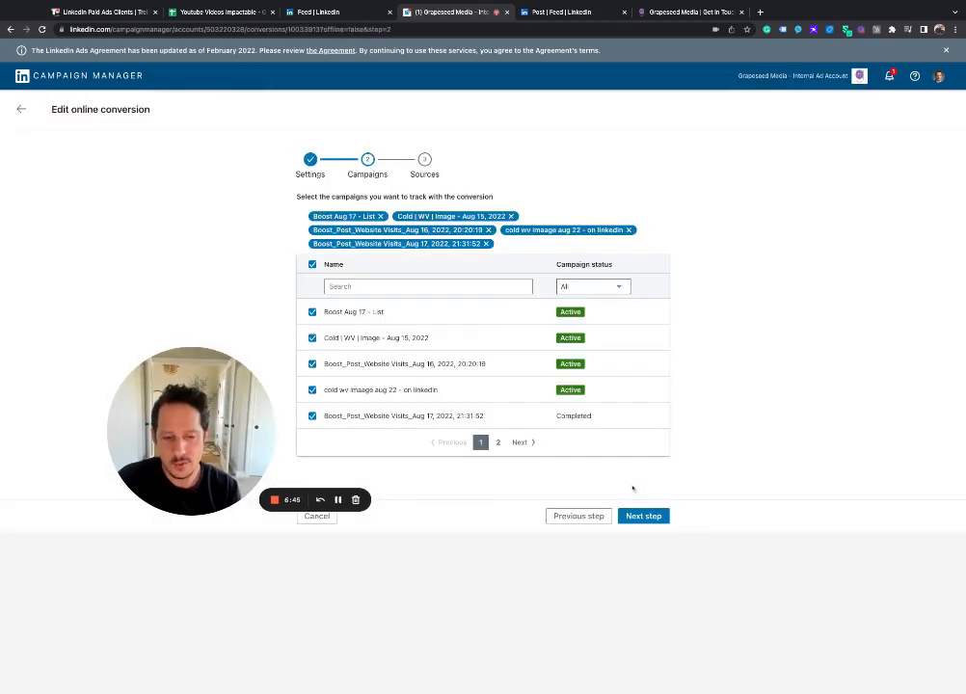
pyautogui.click(643, 516)
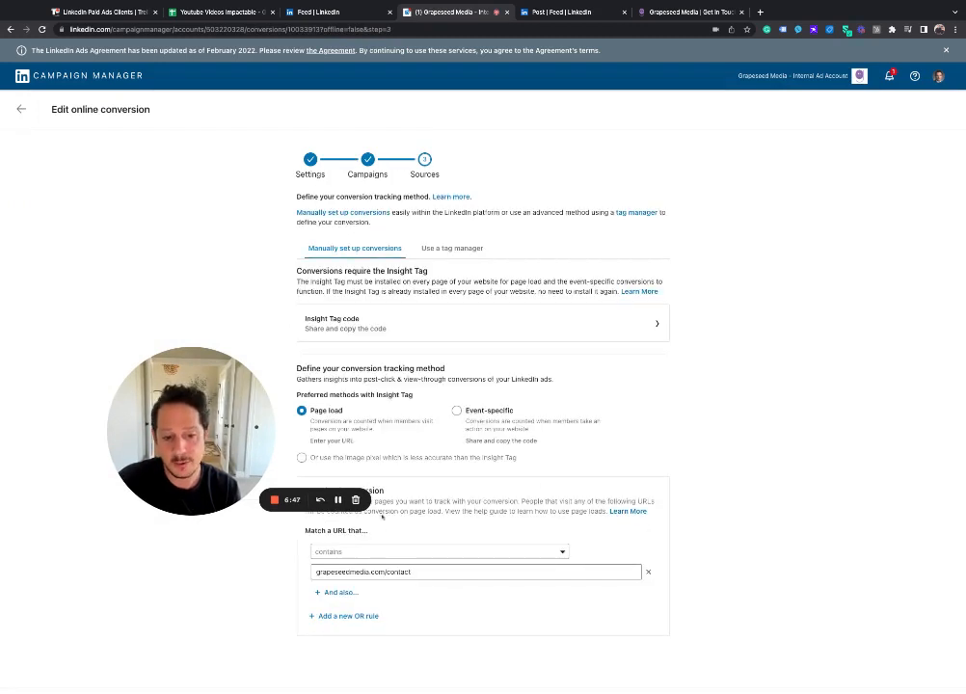
pyautogui.tripleClick(425, 572)
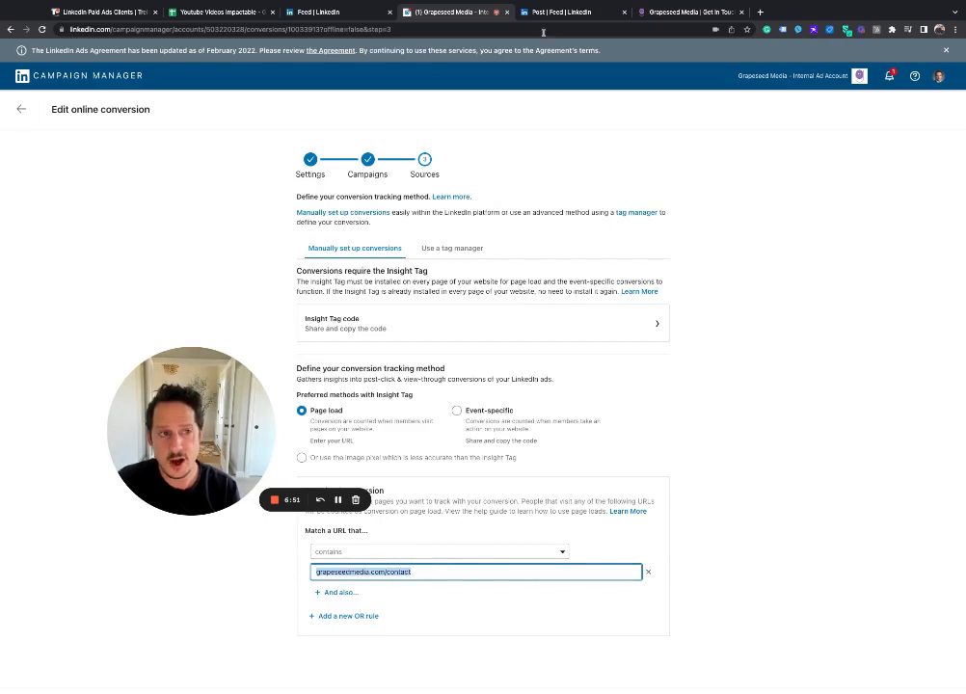
# Switch to the Grapeseed Media website, follow Get Started from the home page and check the contact page's URL
pyautogui.click(664, 14)
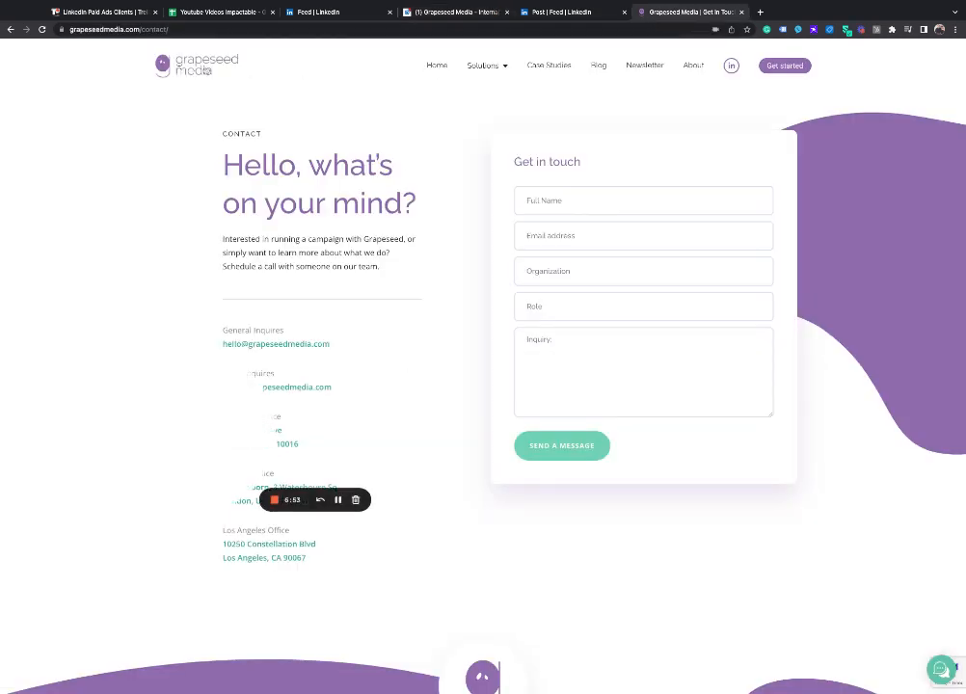
pyautogui.click(162, 60)
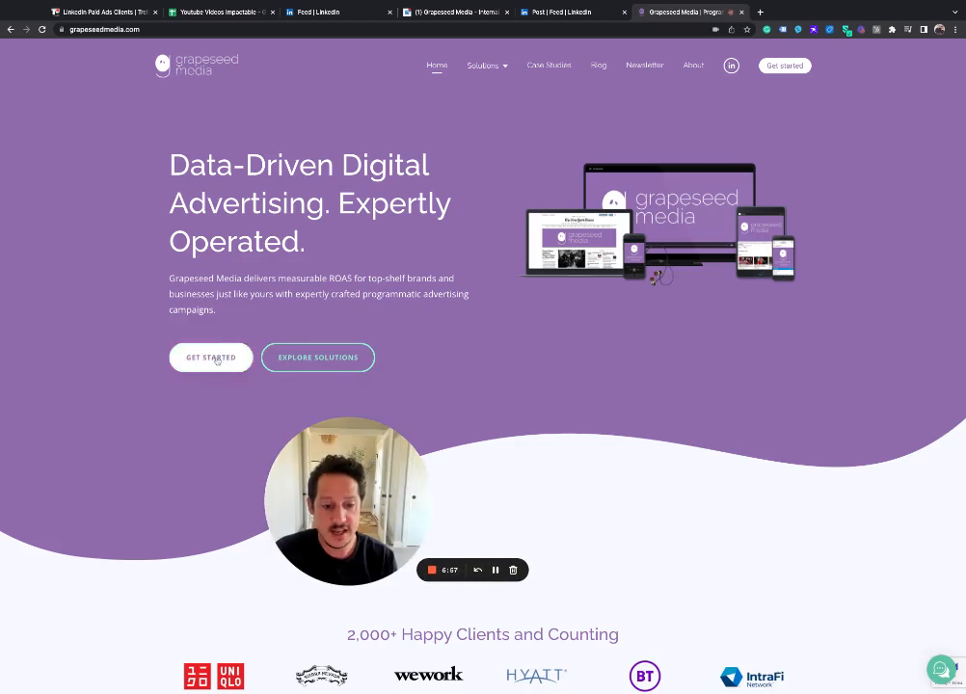
pyautogui.click(217, 360)
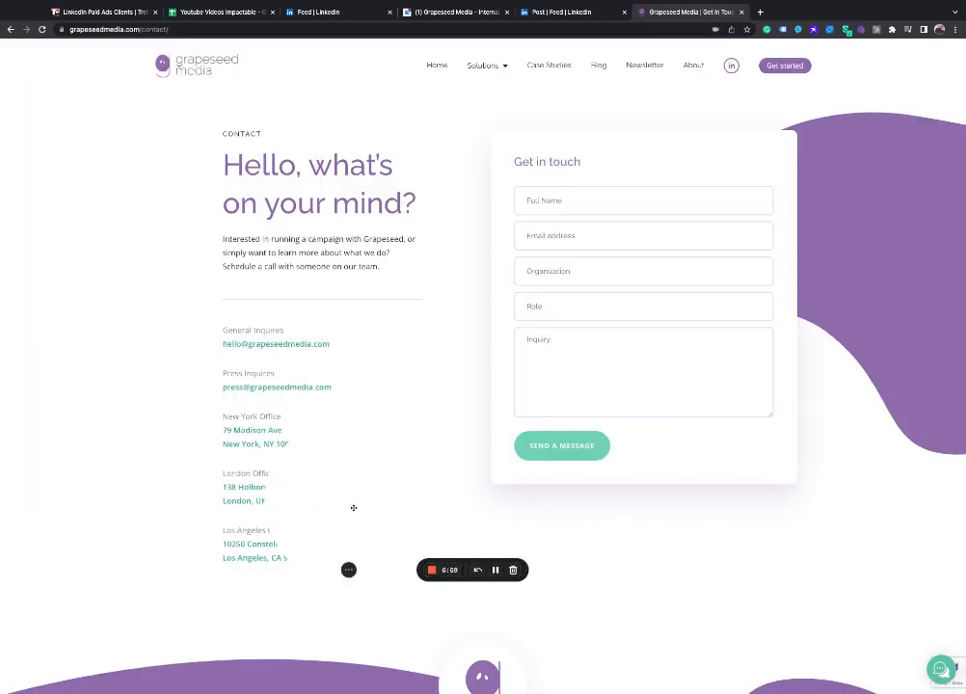
pyautogui.moveTo(367, 592); pyautogui.dragTo(322, 427)
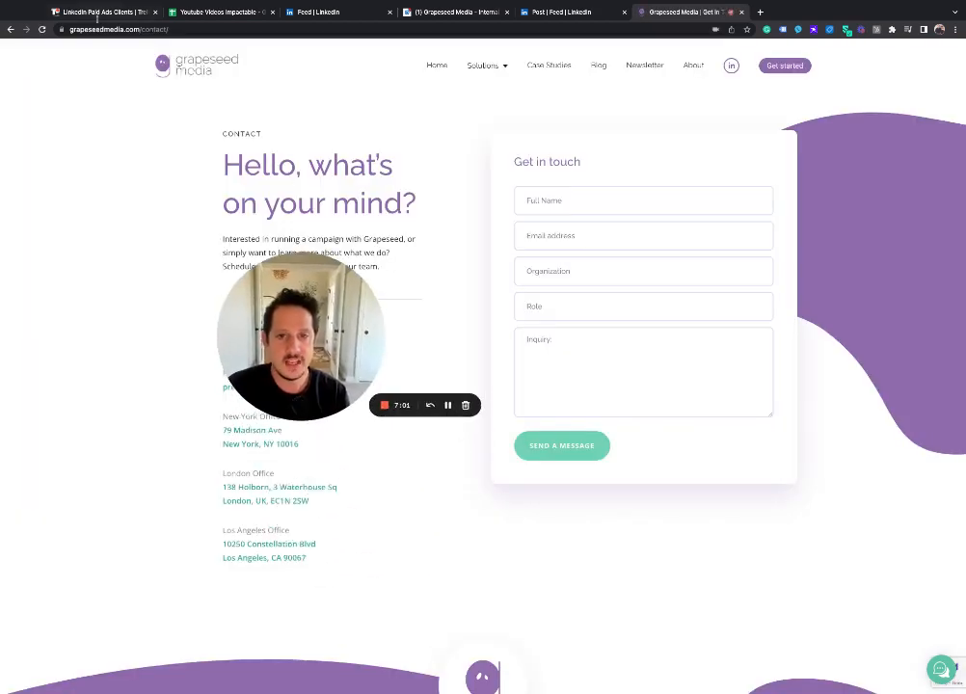
pyautogui.hotkey('ctrl', 'l')
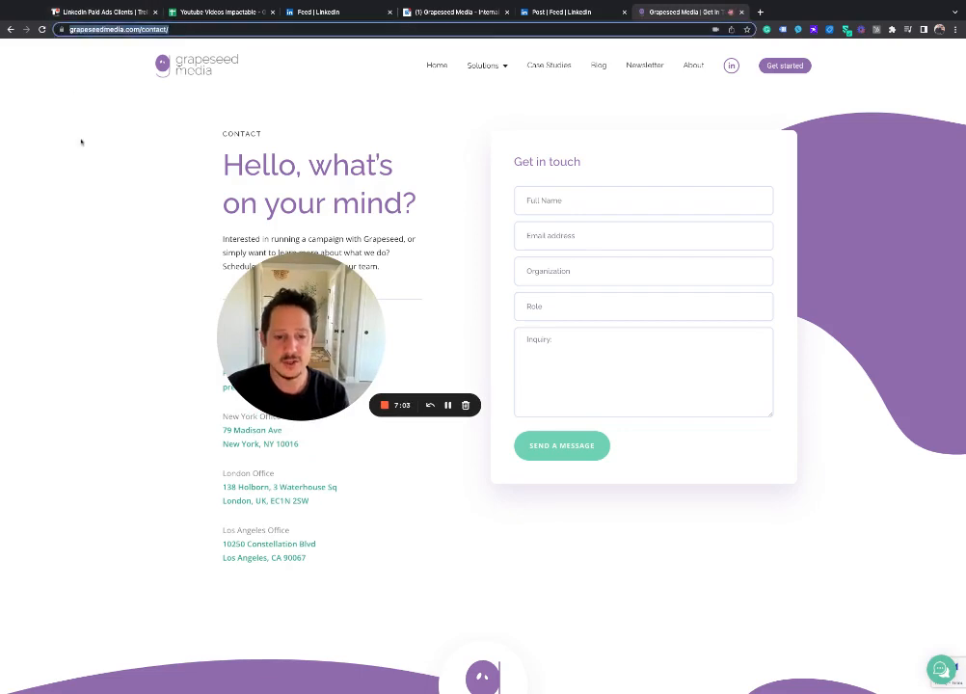
# Return to the Contact us conversion in Campaign Manager and cancel editing it
pyautogui.click(434, 13)
pyautogui.scroll(-1, 366, 598)
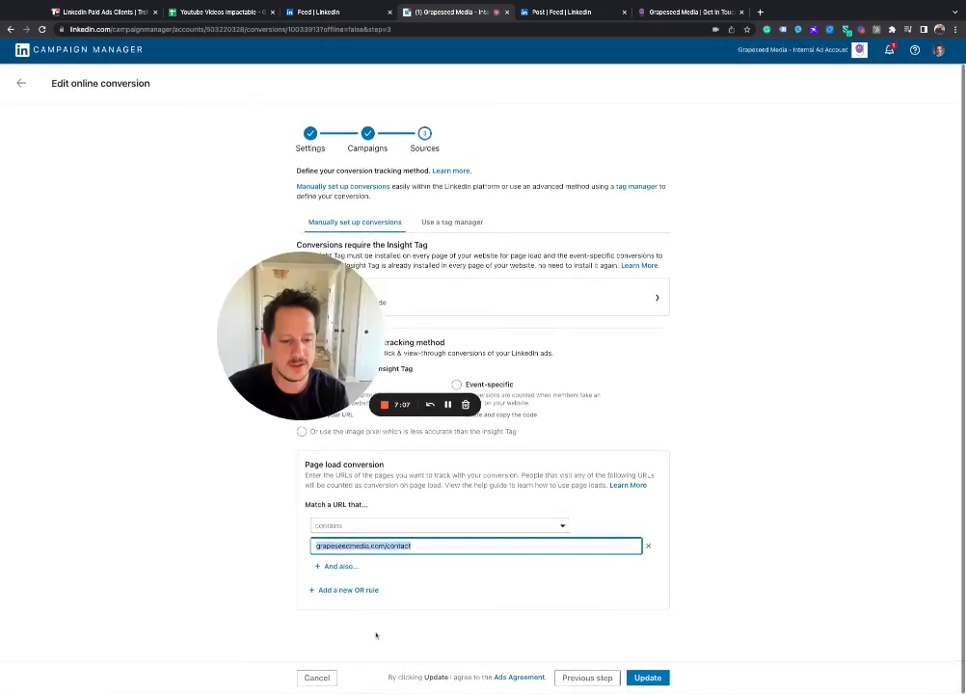
pyautogui.click(317, 677)
pyautogui.moveTo(318, 314); pyautogui.dragTo(318, 363)
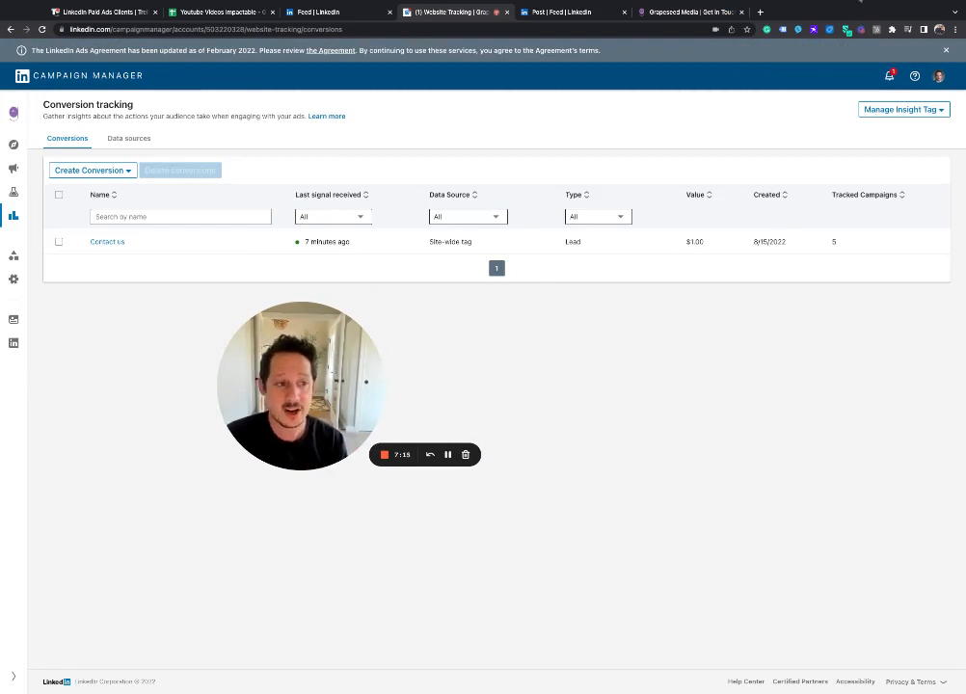
# On the website's contact form, enter "testing" as the full name and fill in a test email address and the organization testing.co
pyautogui.click(675, 12)
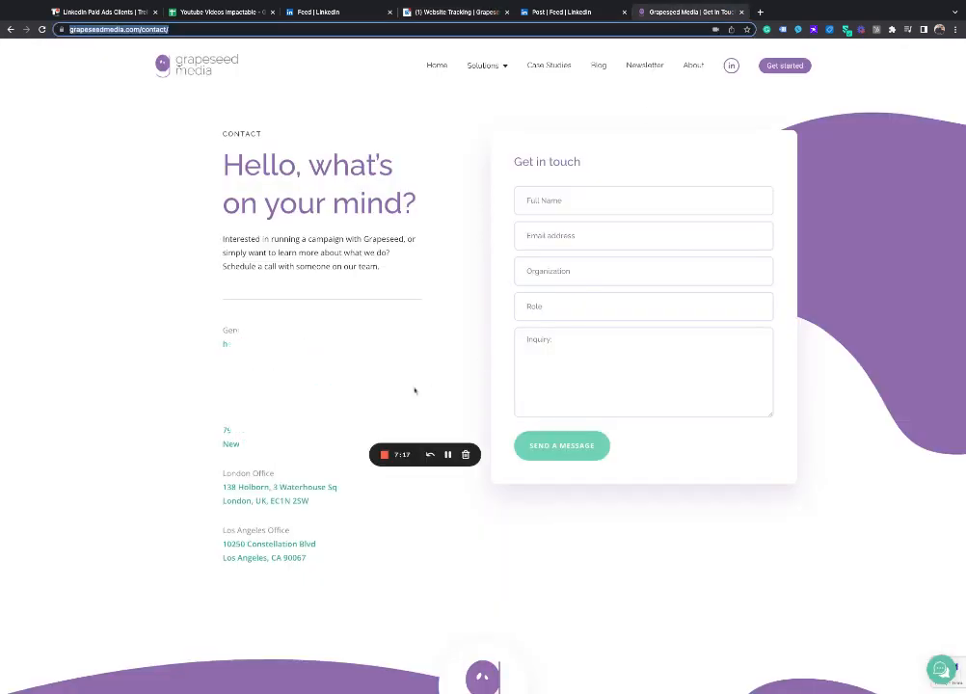
pyautogui.click(575, 206)
pyautogui.click(578, 219)
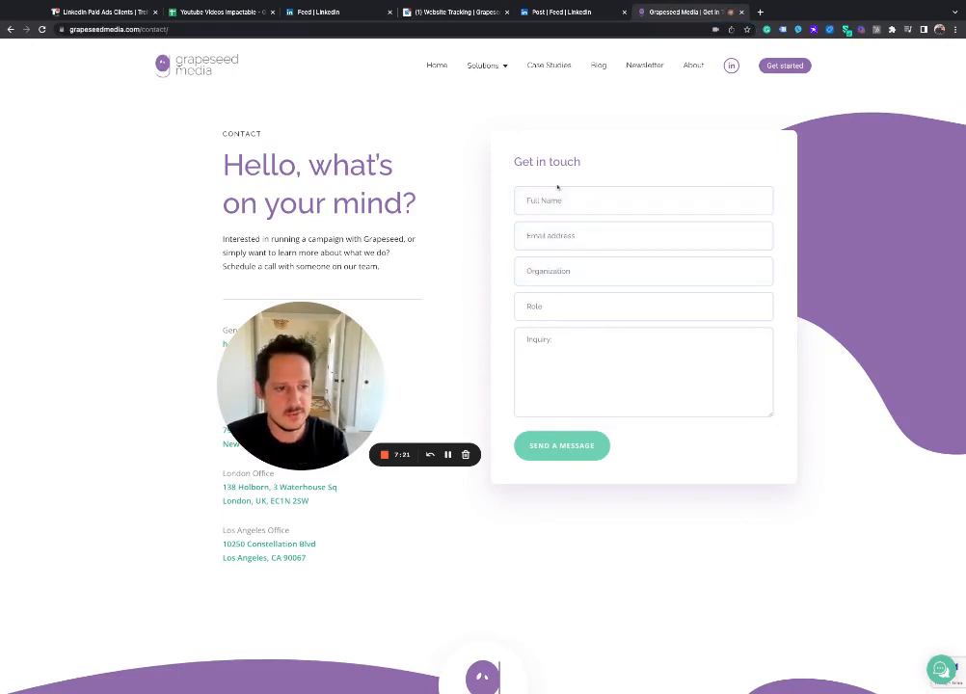
pyautogui.write('test')
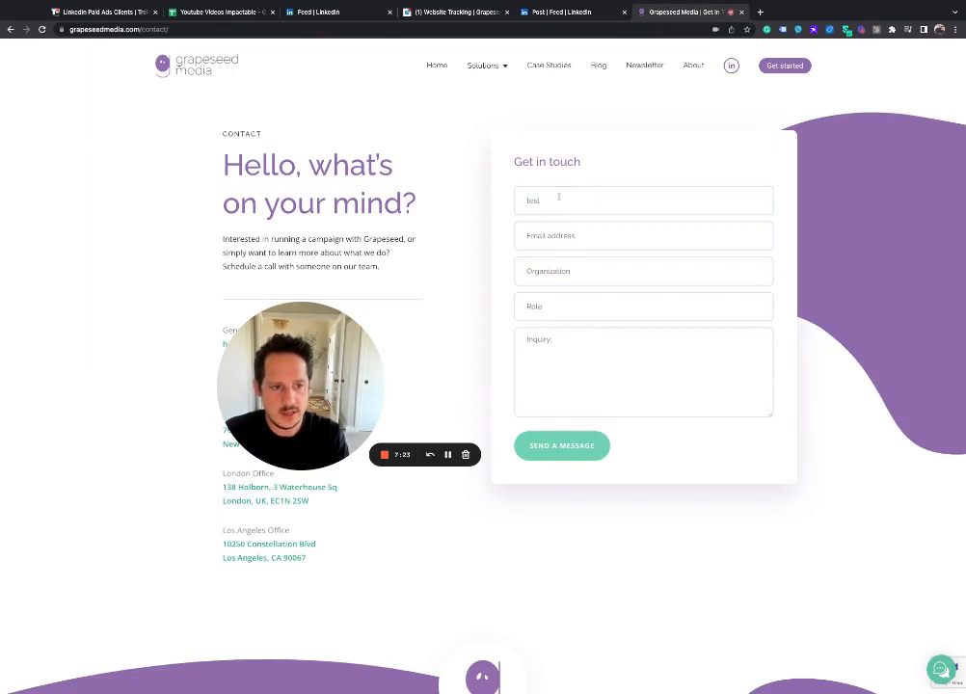
pyautogui.write('ing')
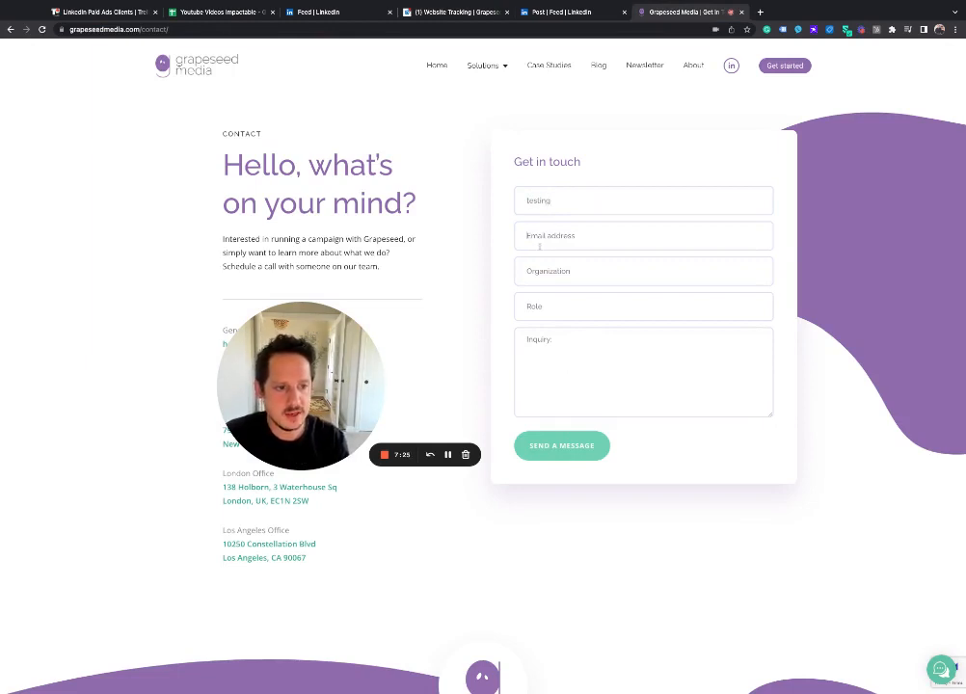
pyautogui.click(540, 246)
pyautogui.write('testing@')
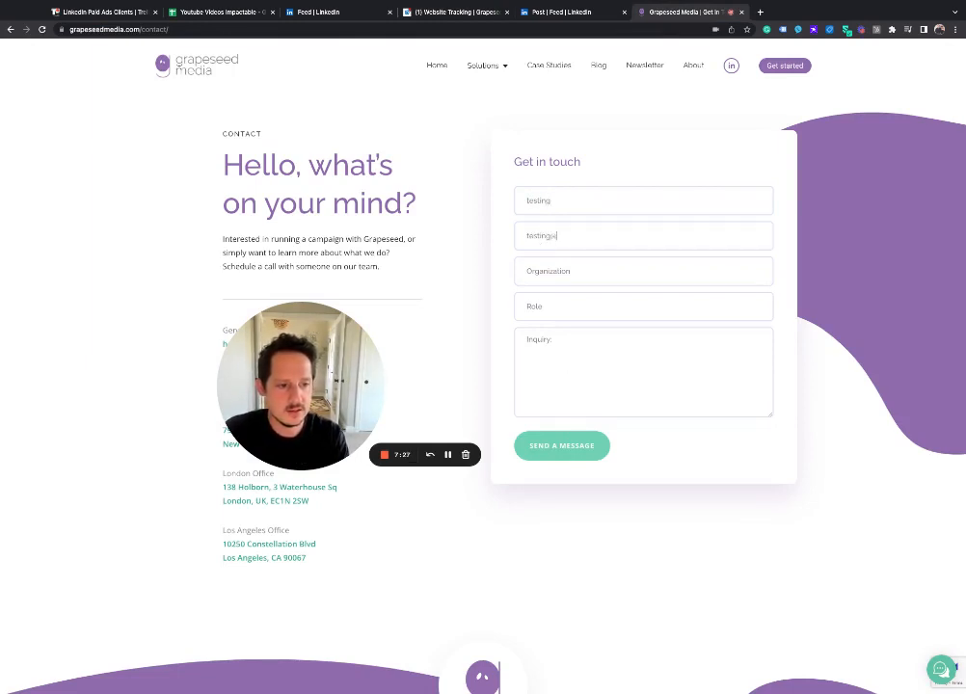
pyautogui.click(602, 267)
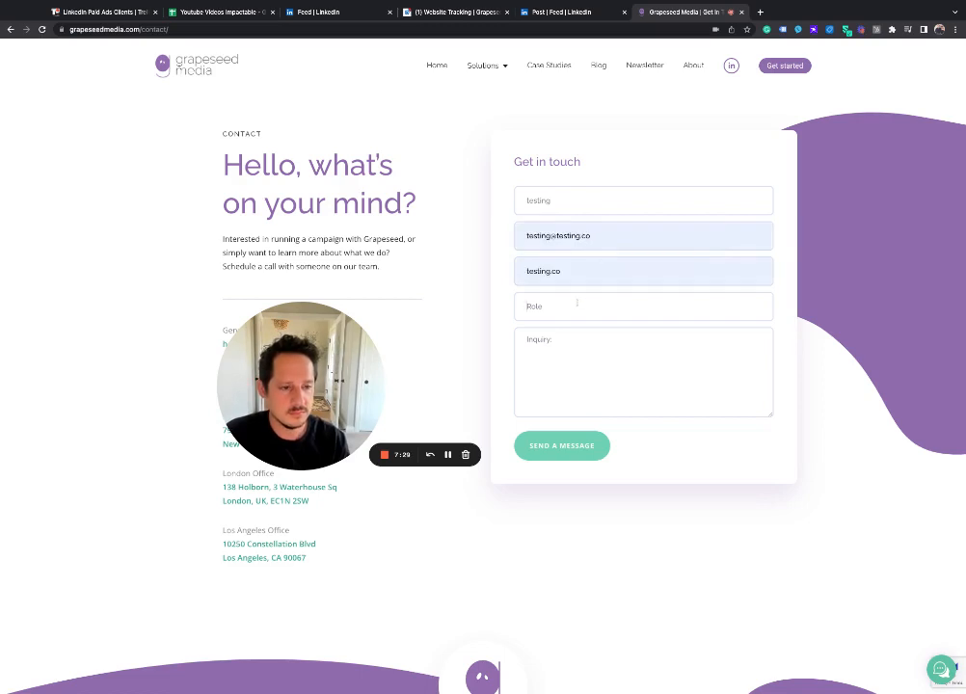
# Enter "founder" as the role and "testing" as the inquiry, and send the contact form message
pyautogui.click(577, 303)
pyautogui.write('founder')
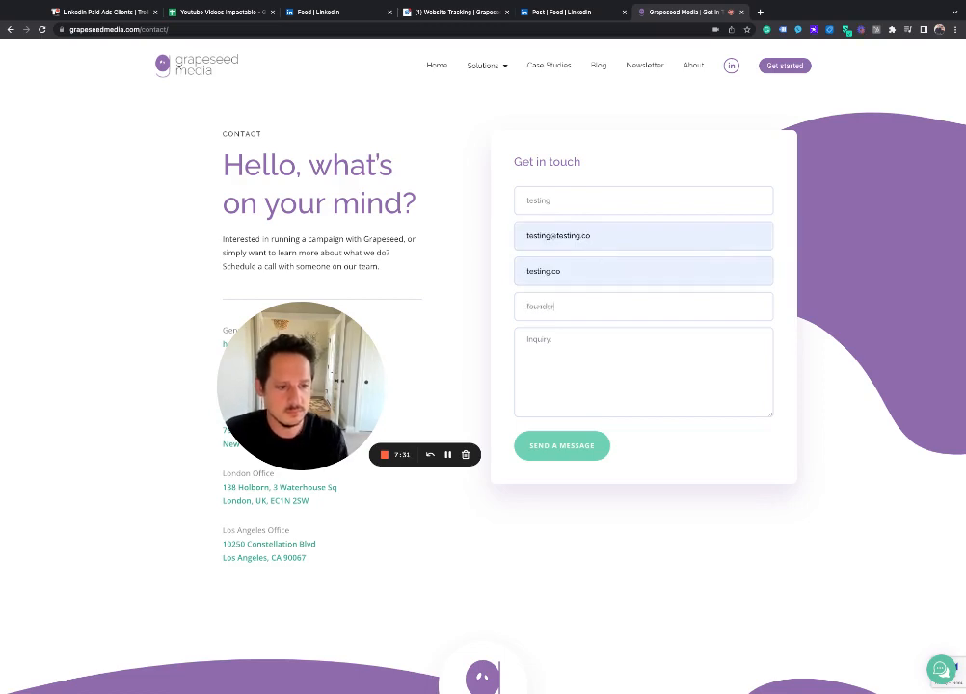
pyautogui.click(602, 372)
pyautogui.write('testing')
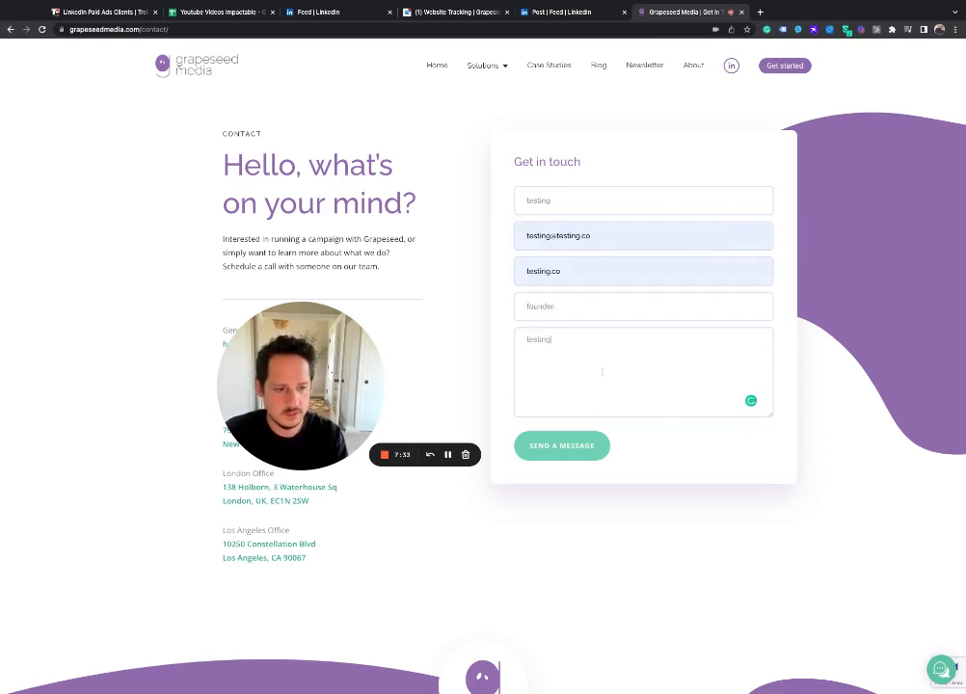
pyautogui.click(583, 453)
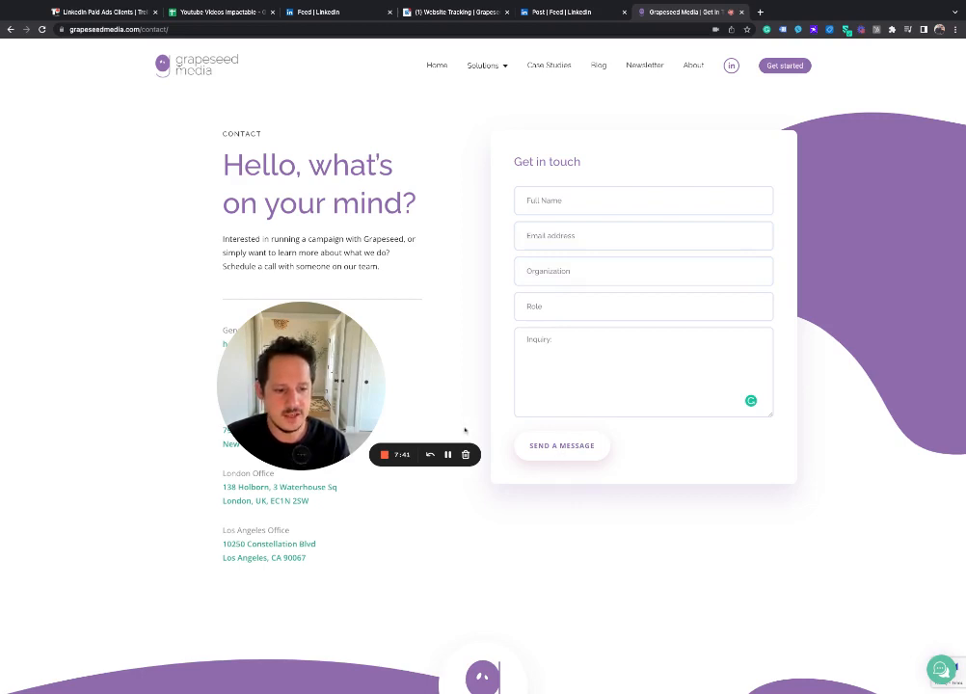
# Look over the contact page and its URL for any change after submitting the form
pyautogui.scroll(-3, 463, 427)
pyautogui.scroll(3, 464, 427)
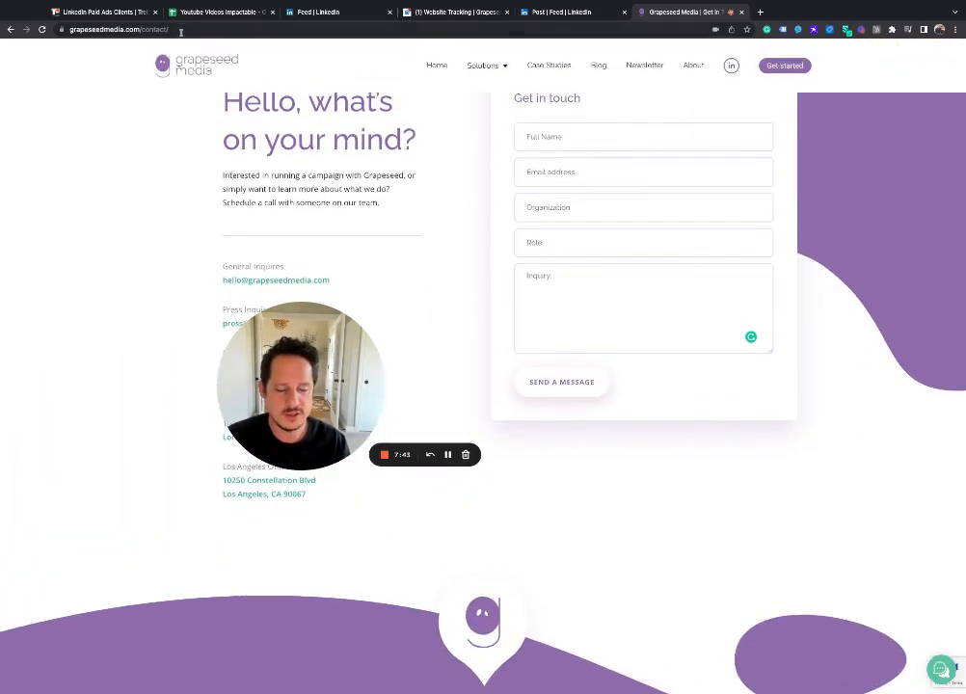
pyautogui.click(180, 30)
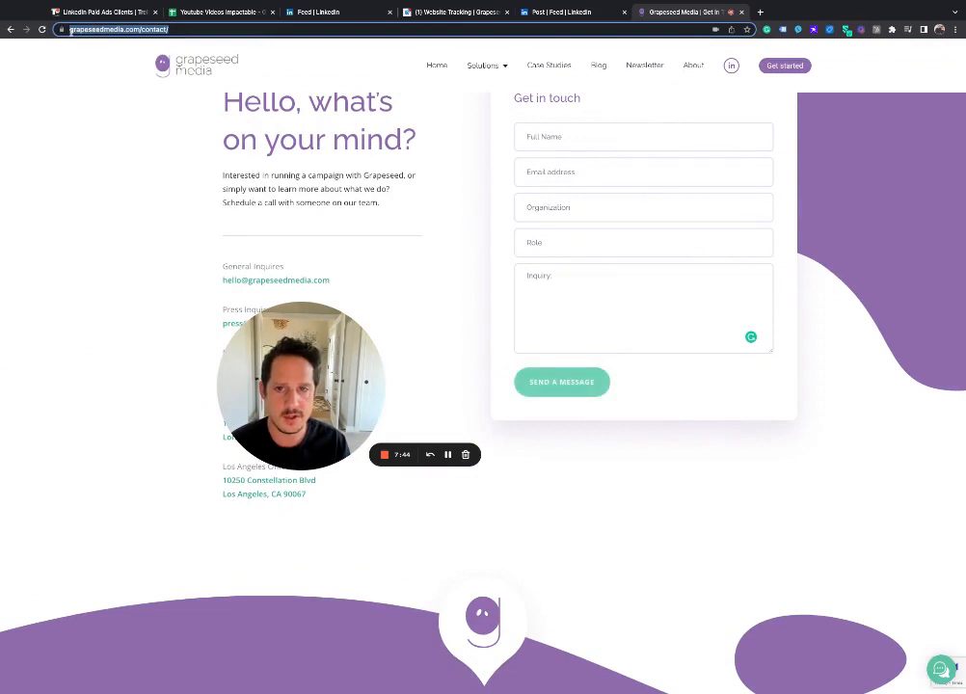
pyautogui.click(443, 327)
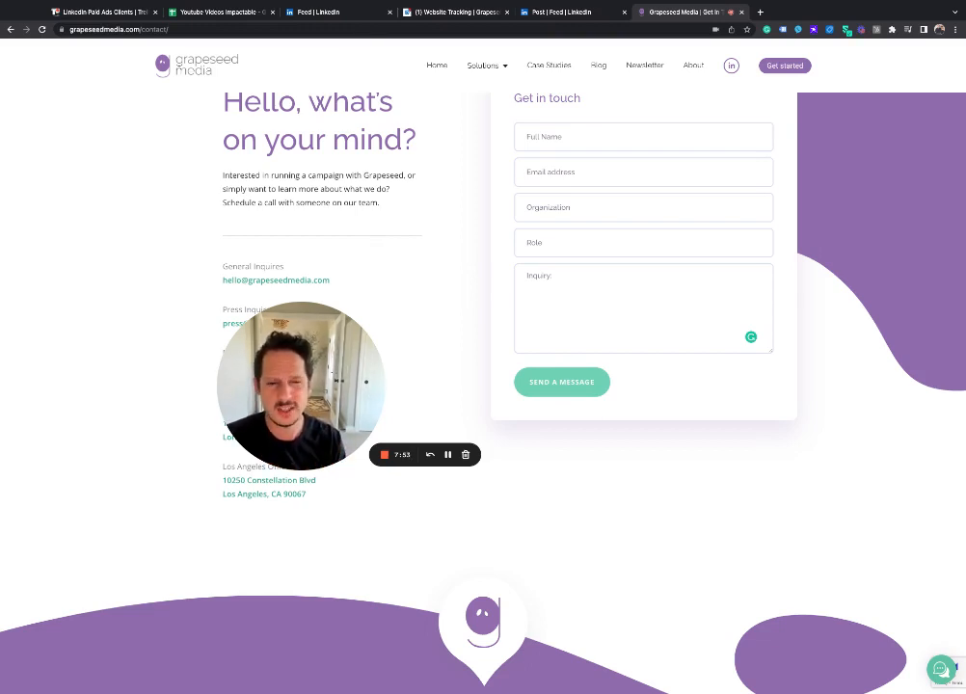
pyautogui.scroll(1, 576, 241)
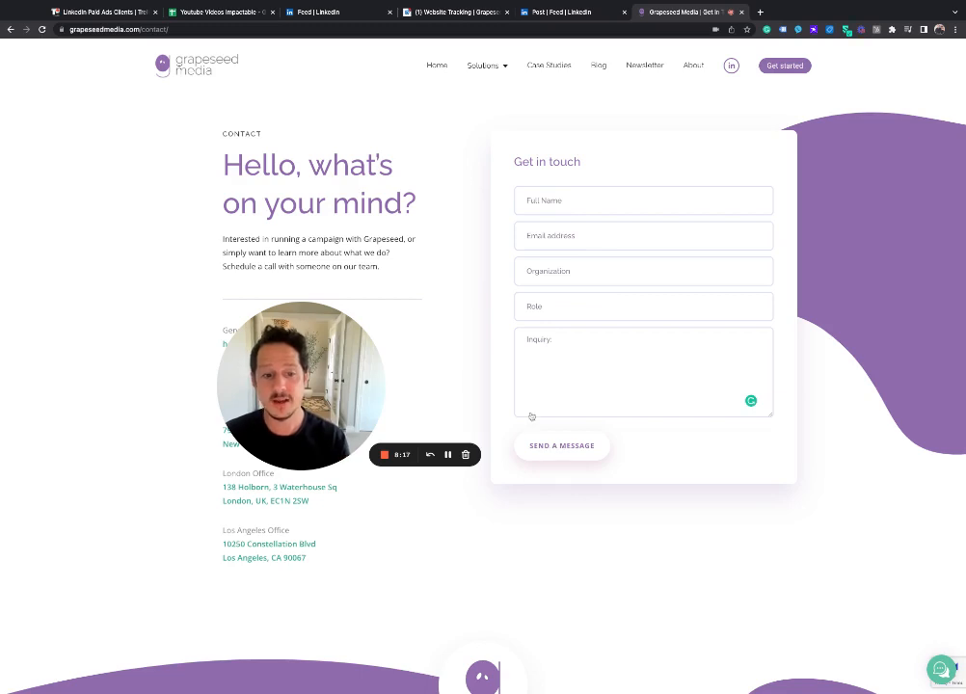
# Append "?thank-you" to the contact page's web address as an example thank-you URL
pyautogui.click(151, 27)
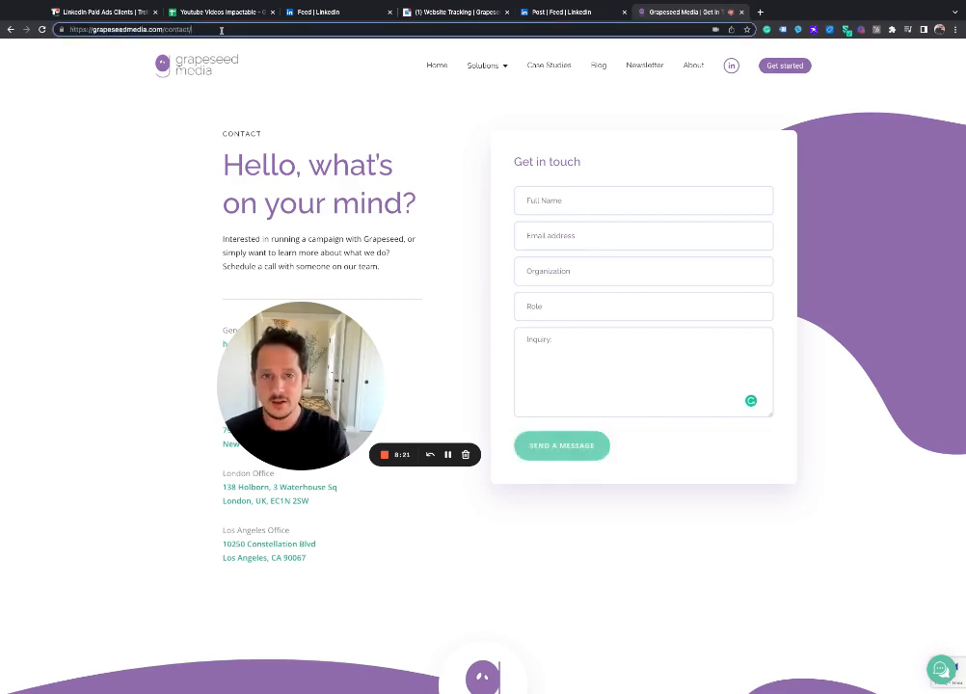
pyautogui.write('/')
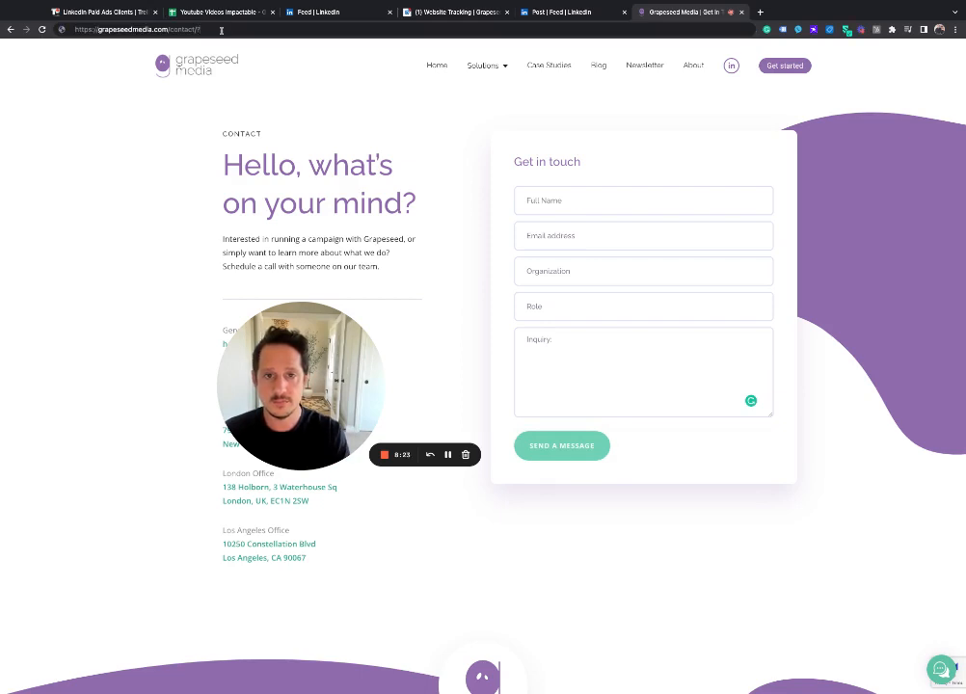
pyautogui.write('thank-you')
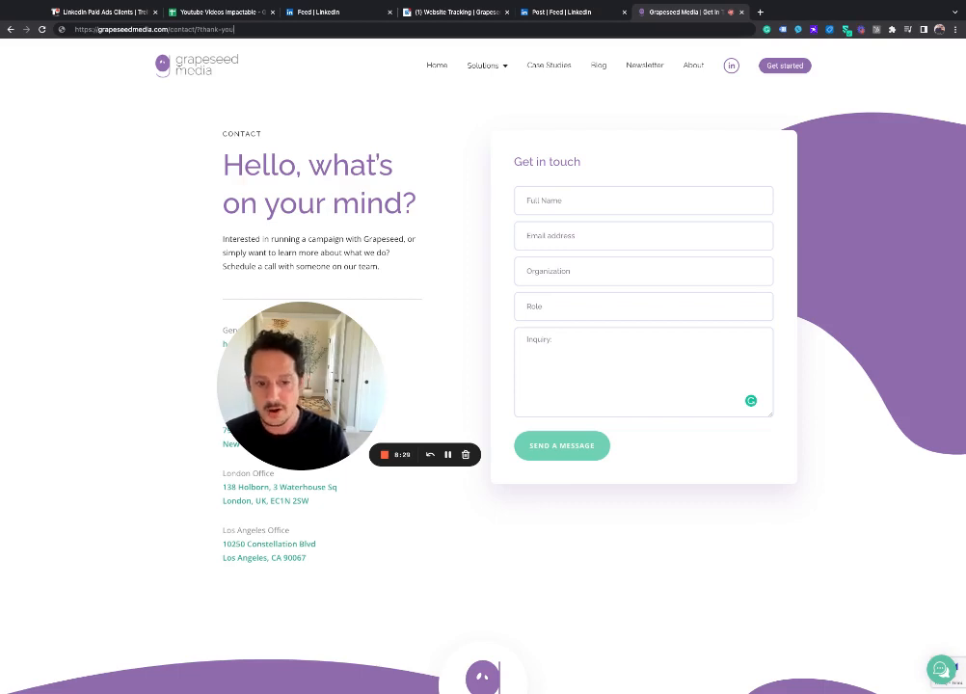
# Load the contact page with the "?thank-you" address and highlight "thank-you" in the URL
pyautogui.press('Return')
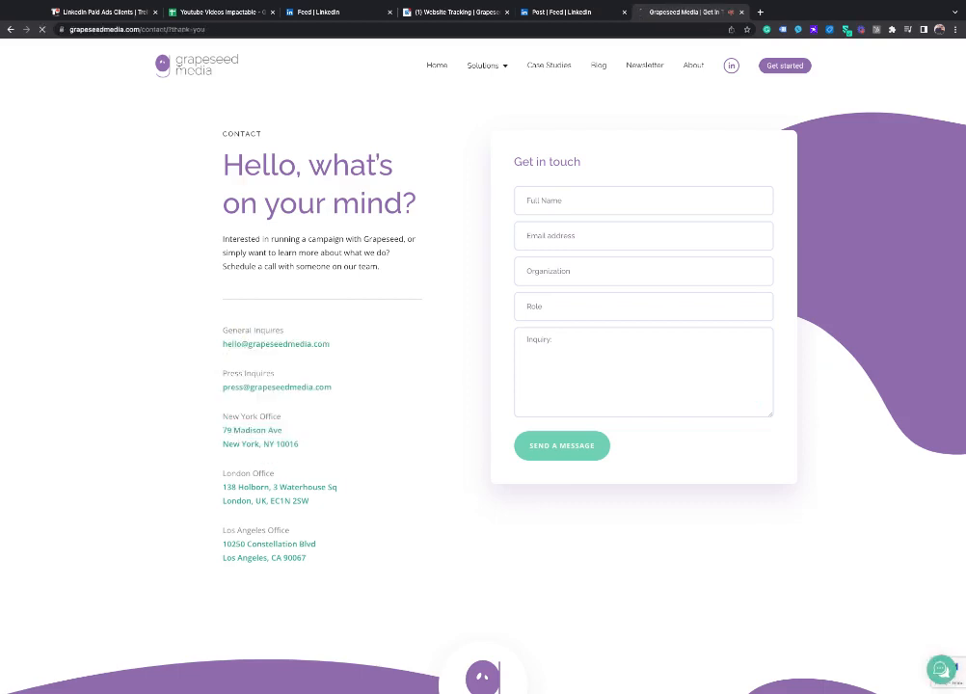
pyautogui.moveTo(204, 29); pyautogui.dragTo(168, 29)
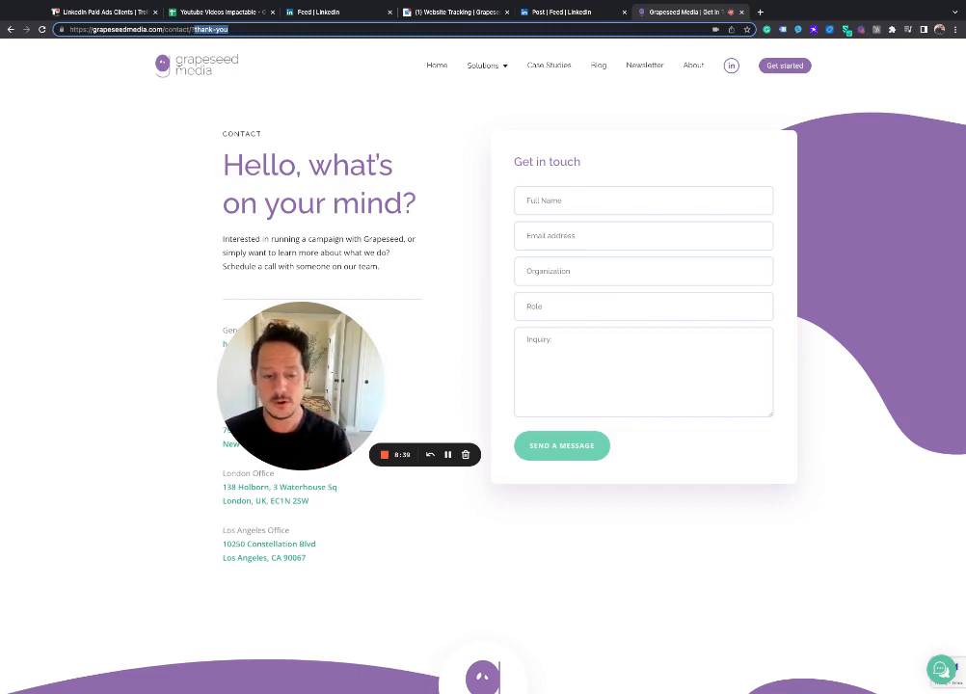
pyautogui.click(455, 347)
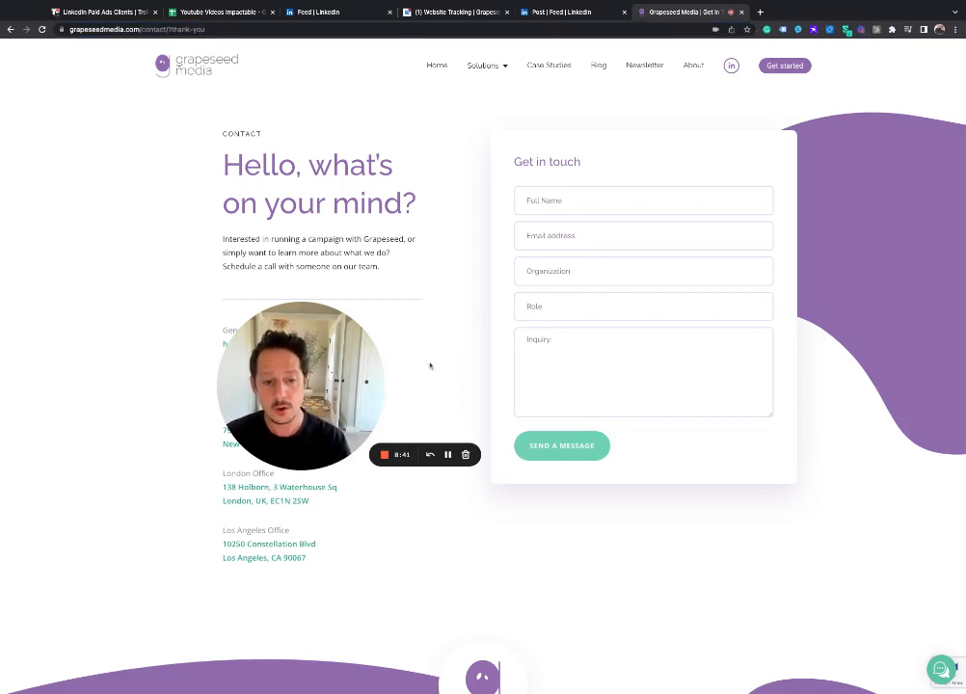
# Try to send the blank contact form, and highlight the "?thank-you" ending of the page's web address
pyautogui.click(569, 449)
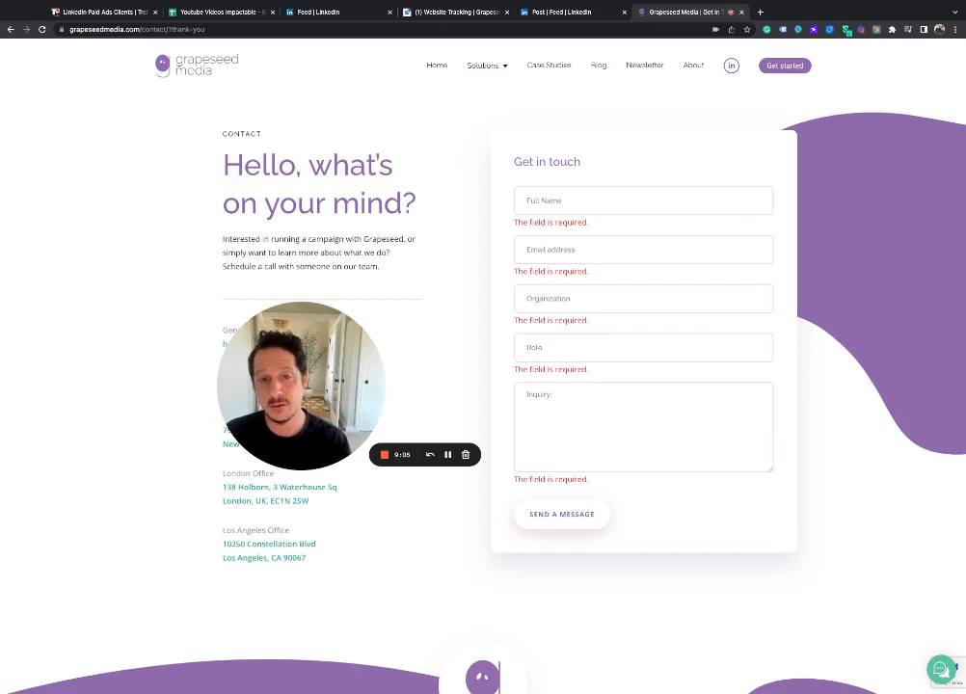
pyautogui.click(136, 30)
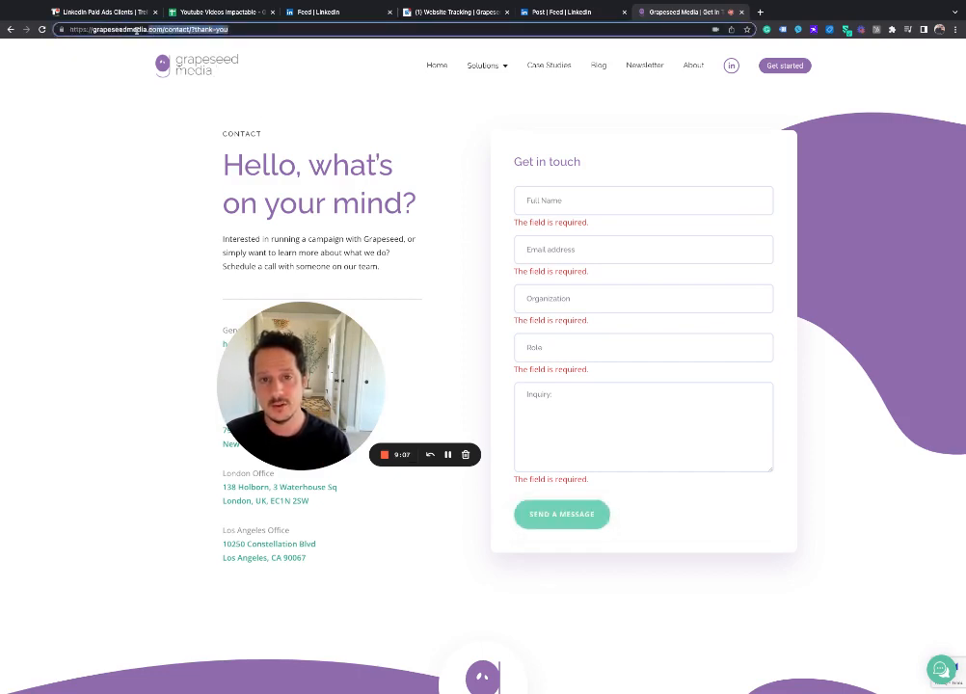
pyautogui.click(232, 29)
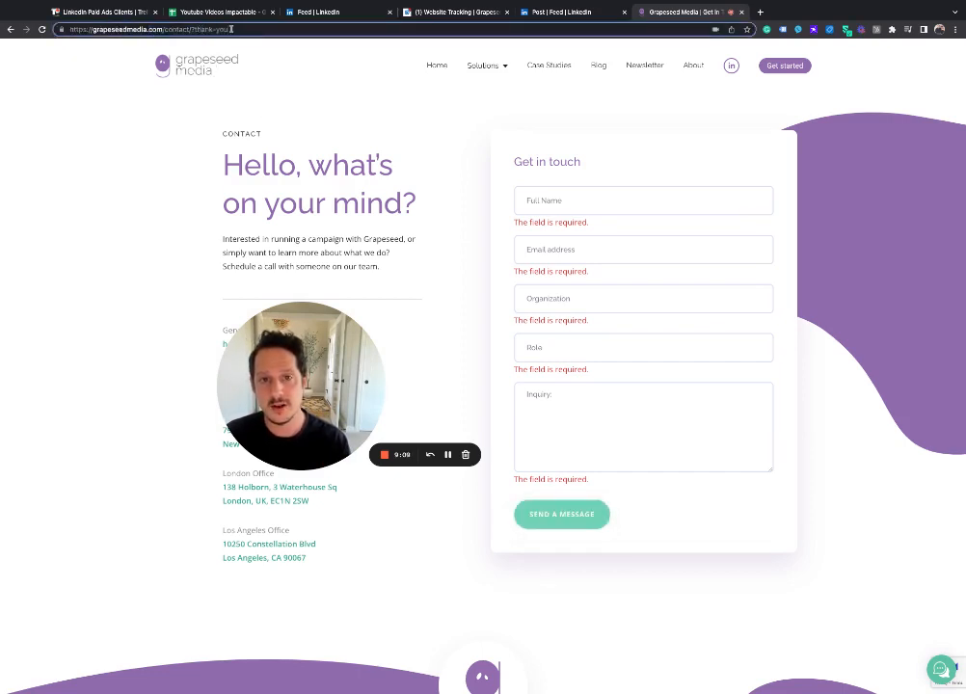
pyautogui.moveTo(231, 29); pyautogui.dragTo(190, 29)
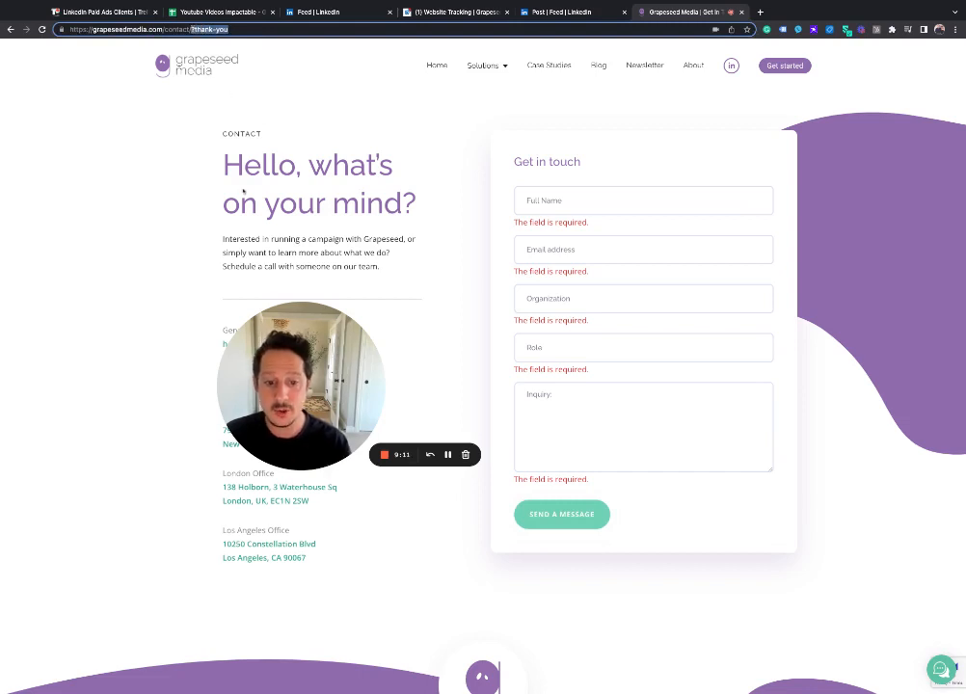